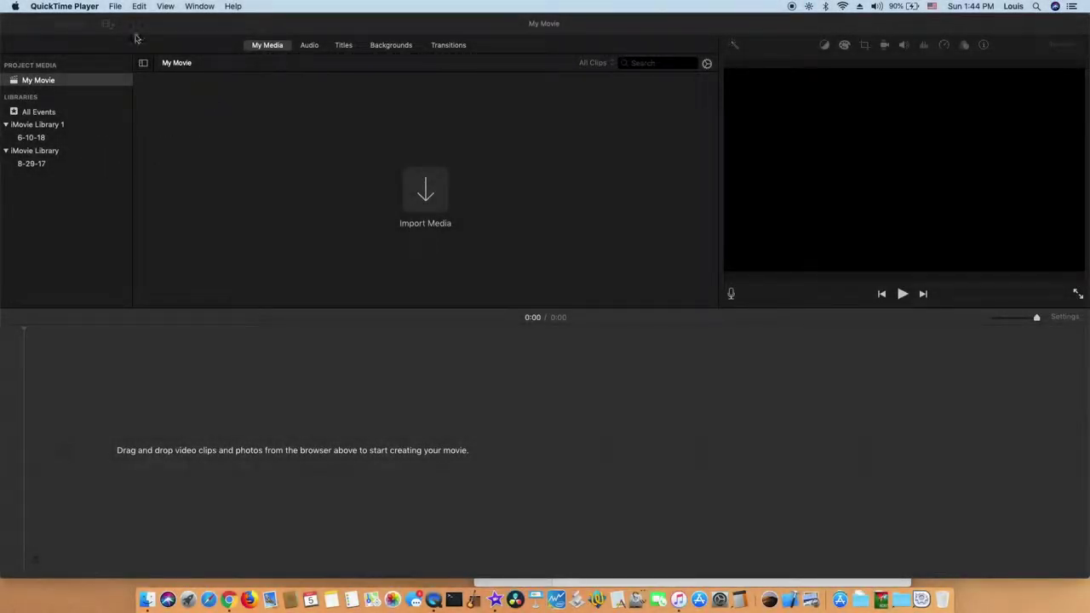
Bring the iMovie window with the My Movie project to the front
click(166, 160)
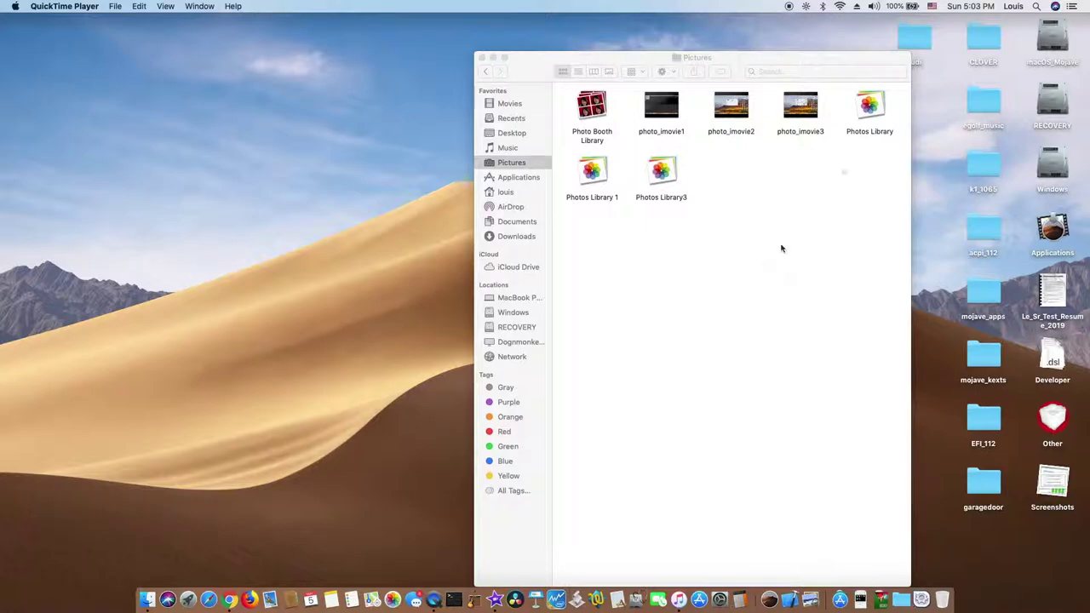
Rename Photos Library in the Pictures folder to Photos Library2, then launch Photos
click(870, 109)
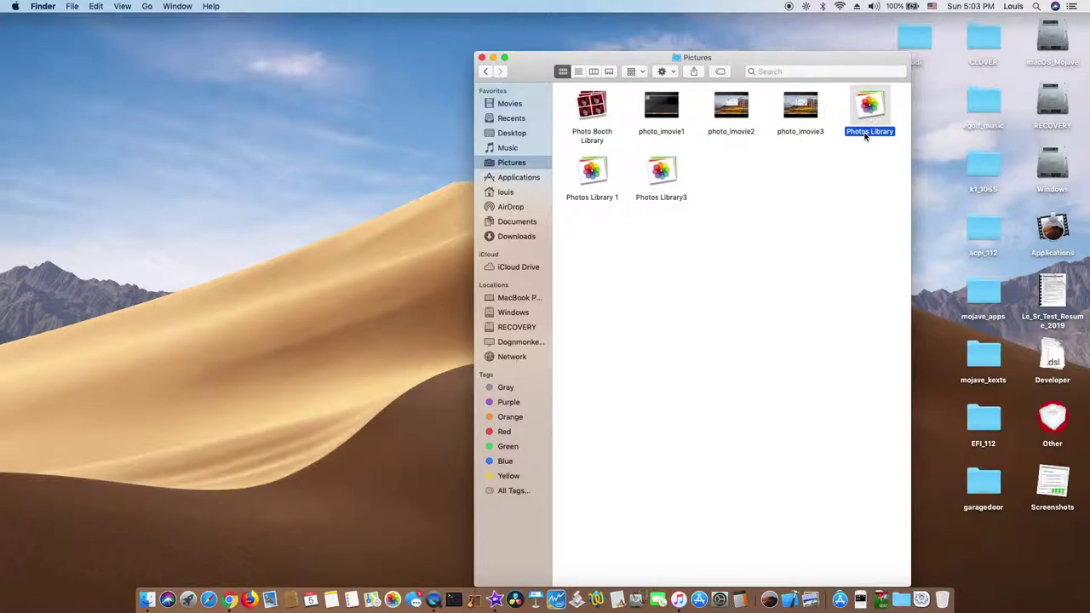
click(501, 166)
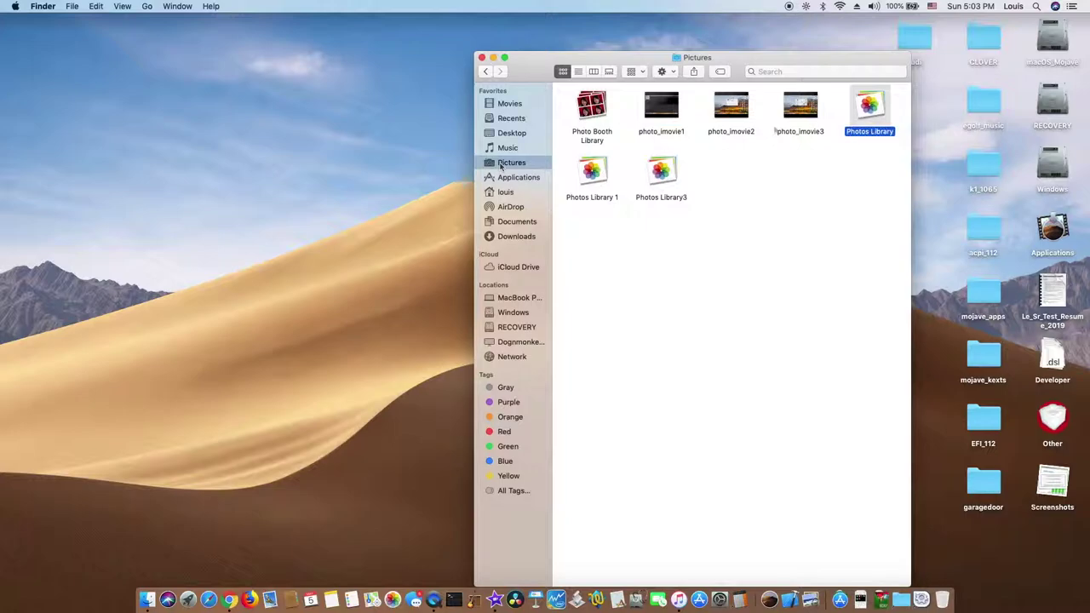
click(880, 133)
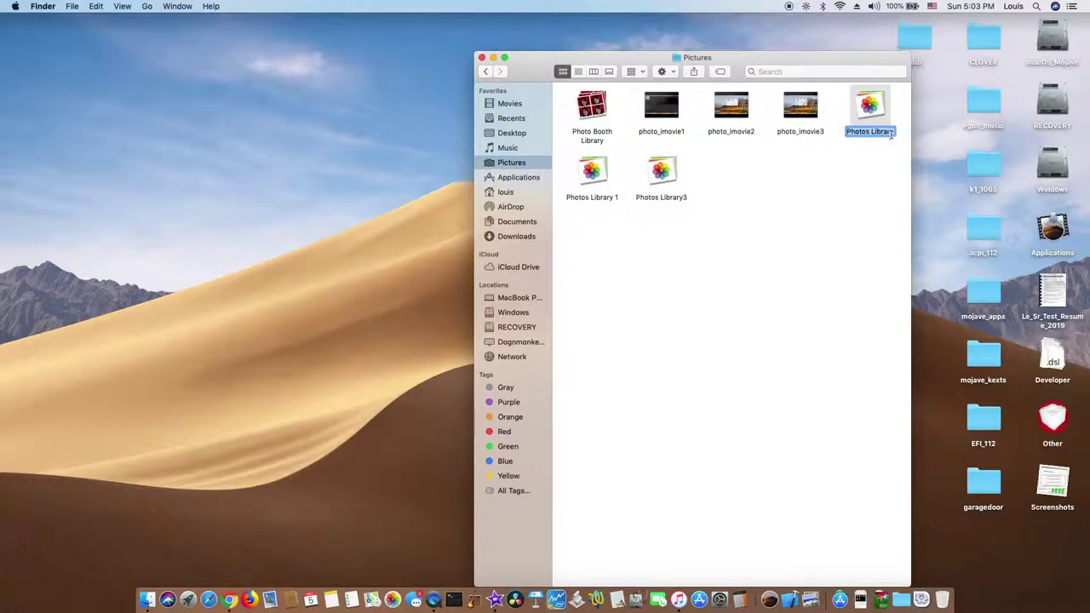
click(892, 133)
text(2)
key(Return)
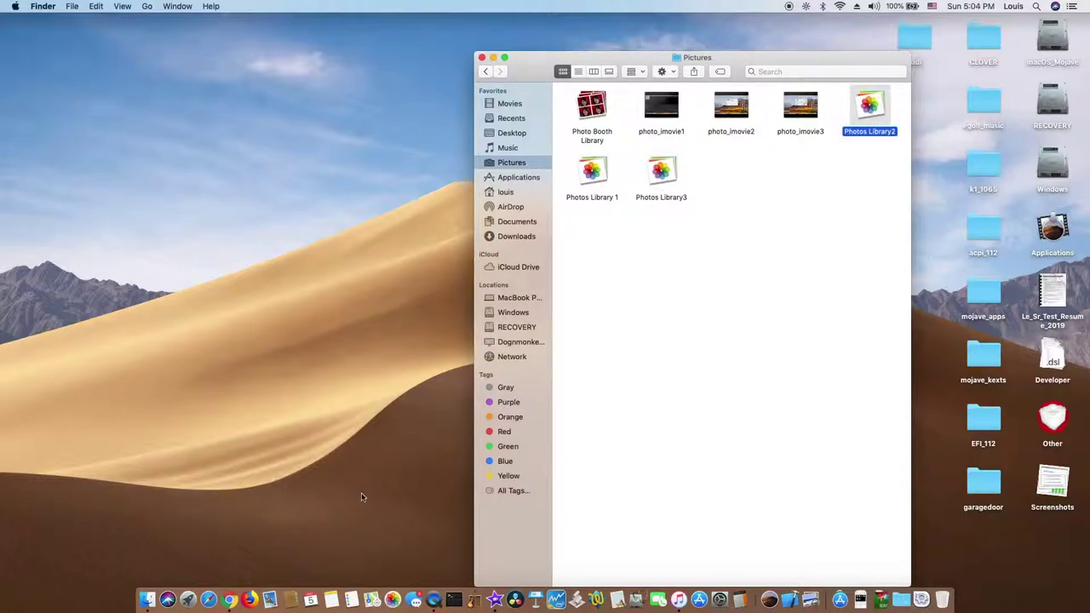
click(394, 593)
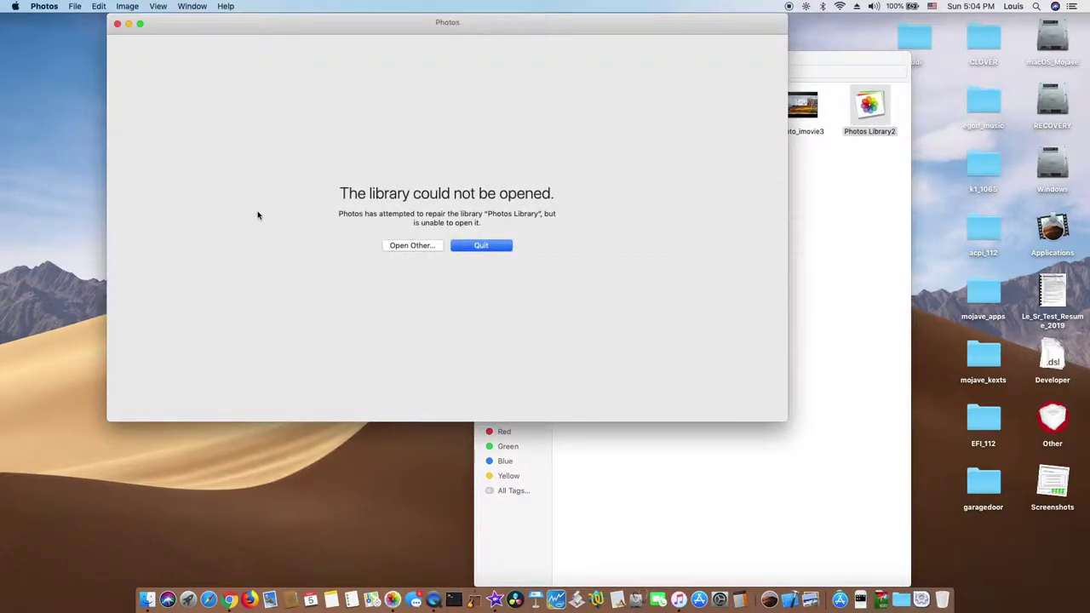
Choose Open Other… in the library error window to list available photo libraries
click(412, 245)
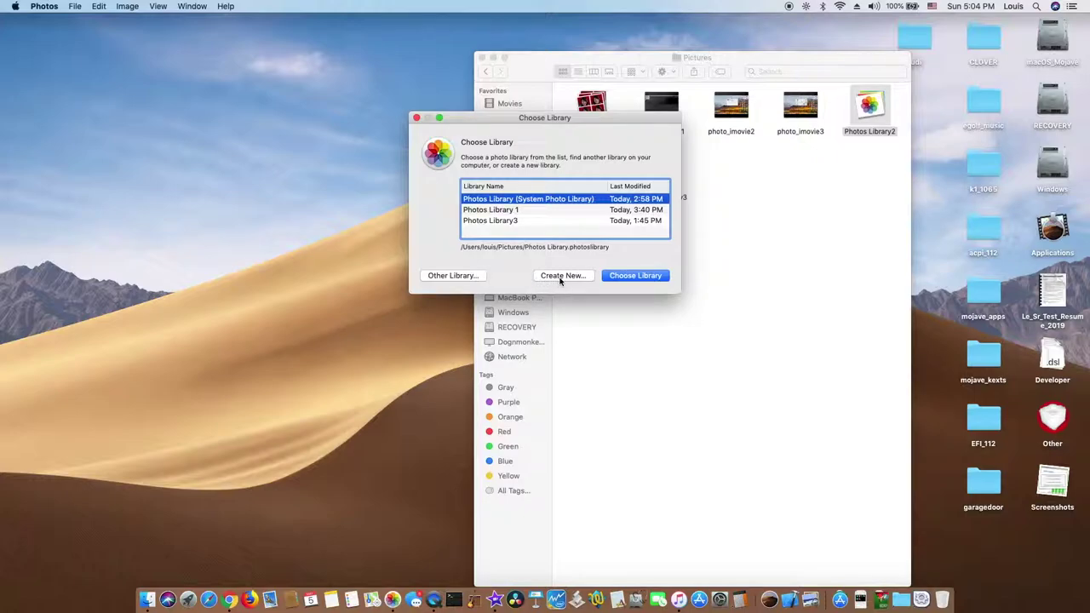
Create a new library named Photos Library4 after the name Photos Library is refused, then quit Photos
click(562, 276)
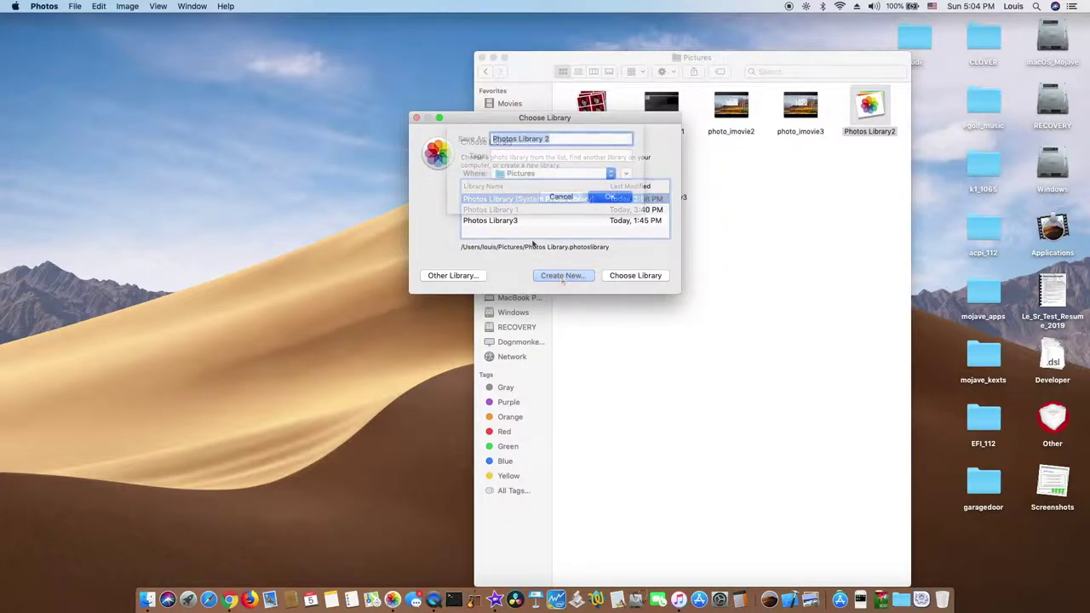
click(554, 137)
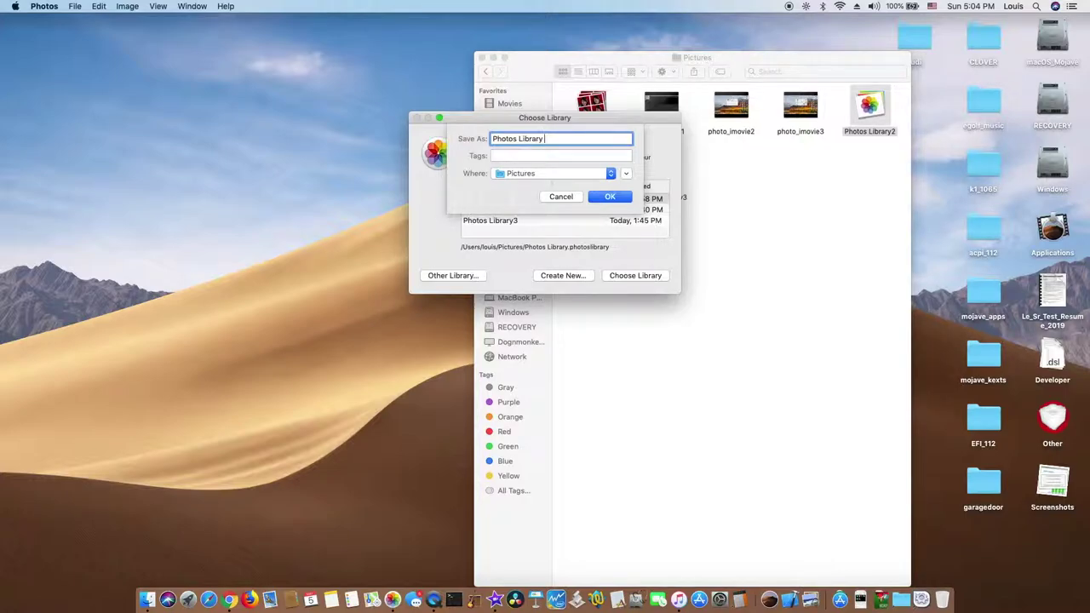
click(610, 197)
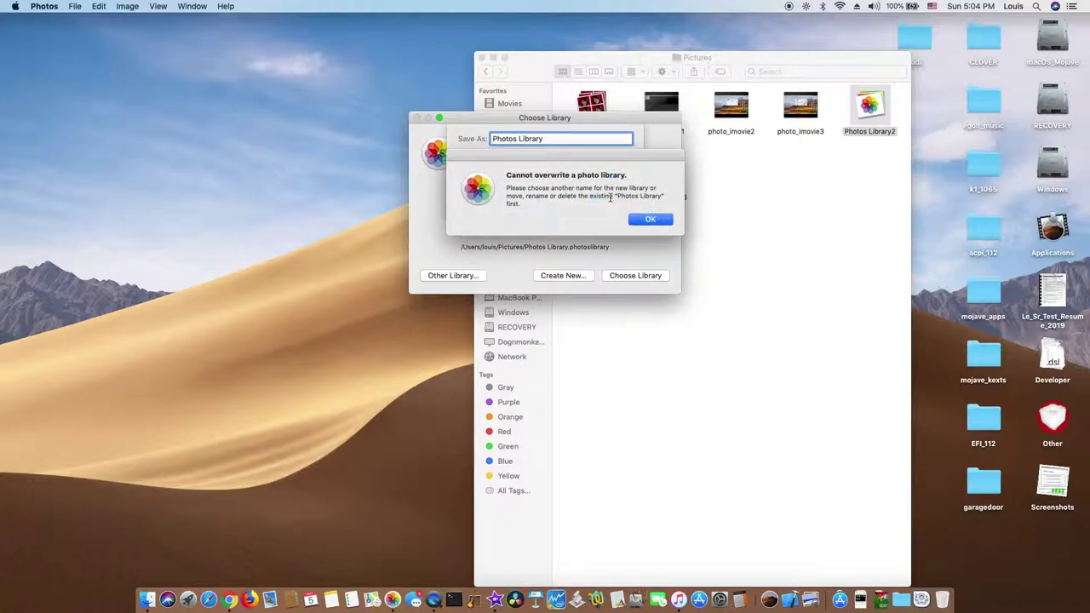
key(Return)
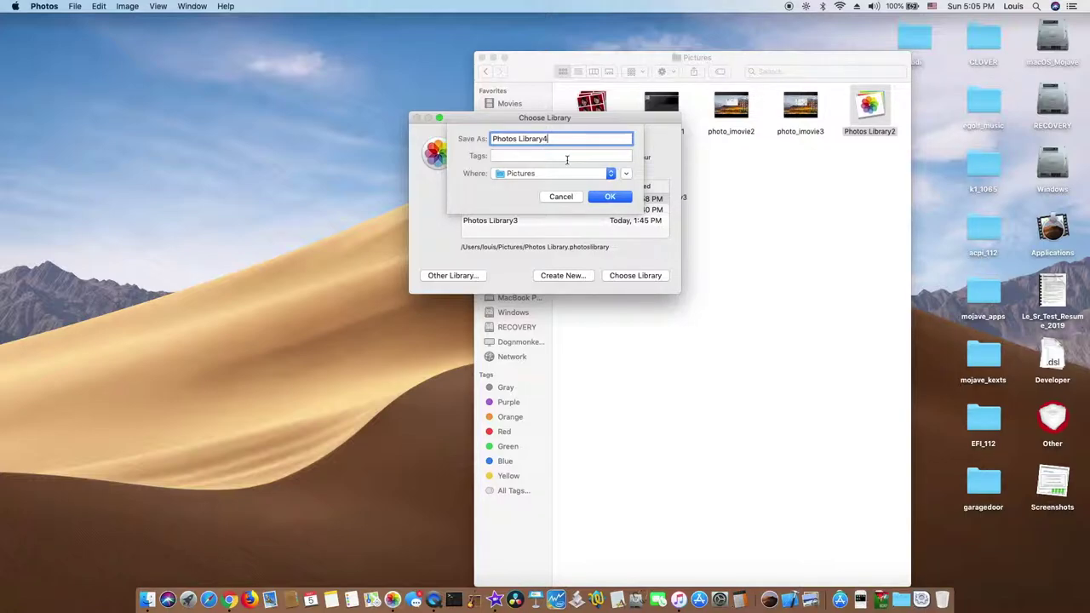
click(610, 196)
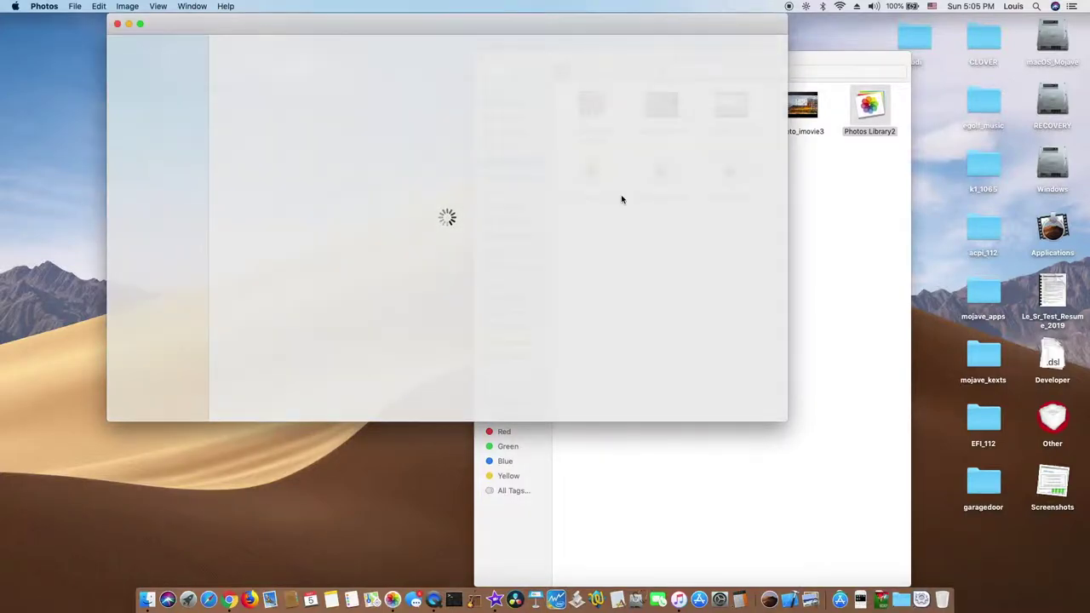
key(super+q)
Try renaming Photos Library4 to Photos Library and dismiss the name-already-taken warning
click(737, 198)
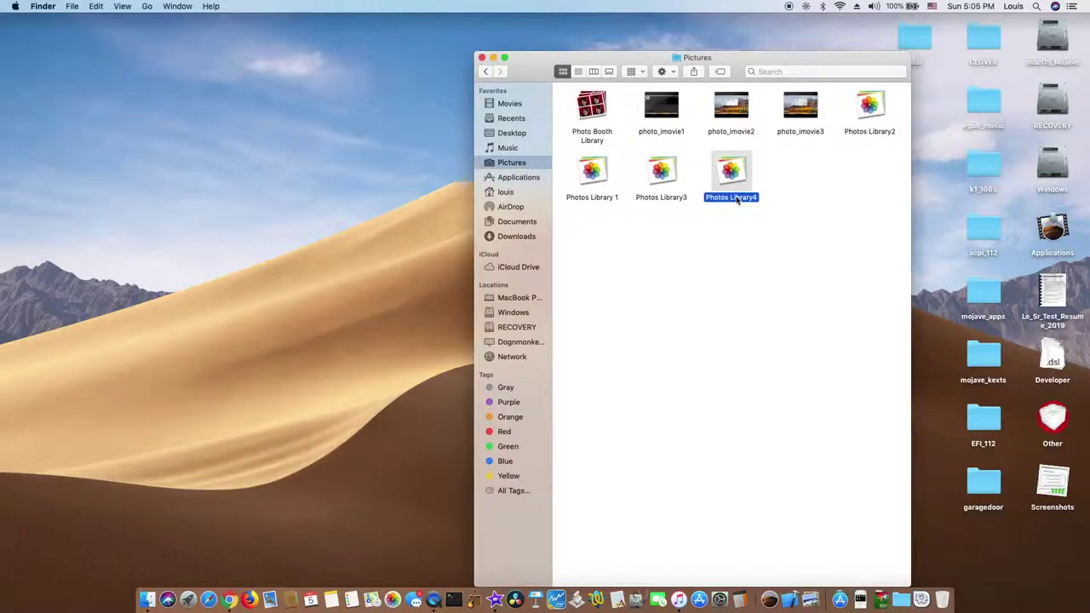
click(737, 199)
key(Right)
key(BackSpace)
key(Return)
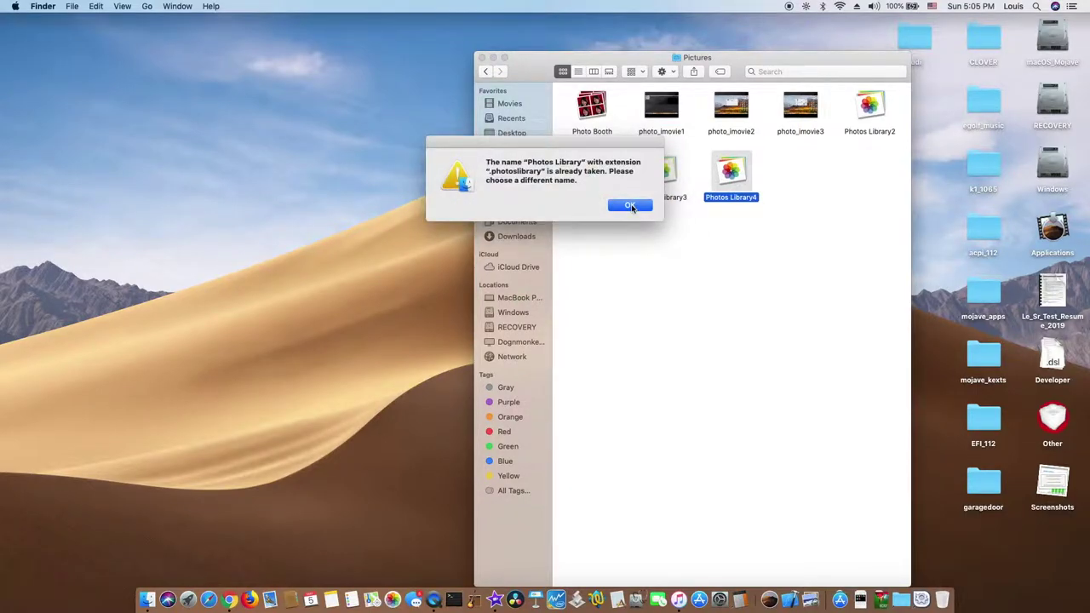
click(630, 206)
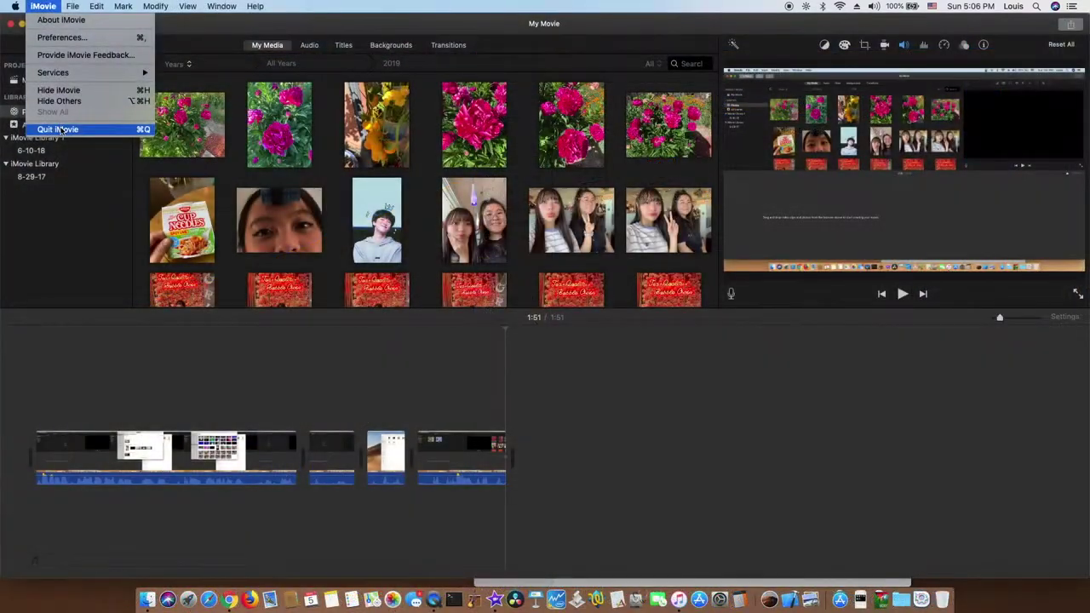
Quit iMovie and rename Photos Library4 to Photos Library successfully
click(57, 129)
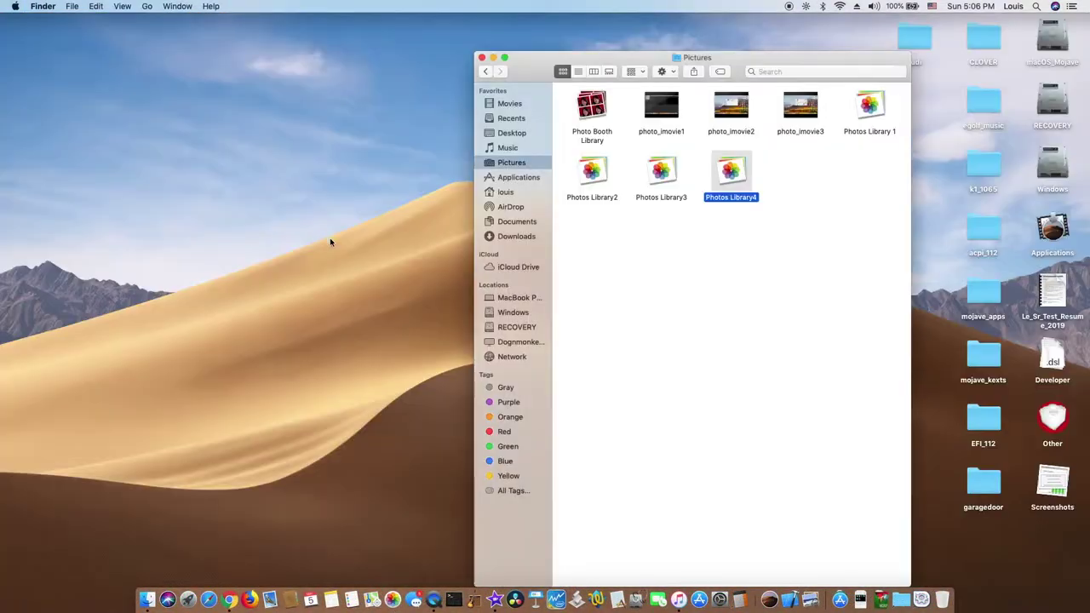
click(715, 369)
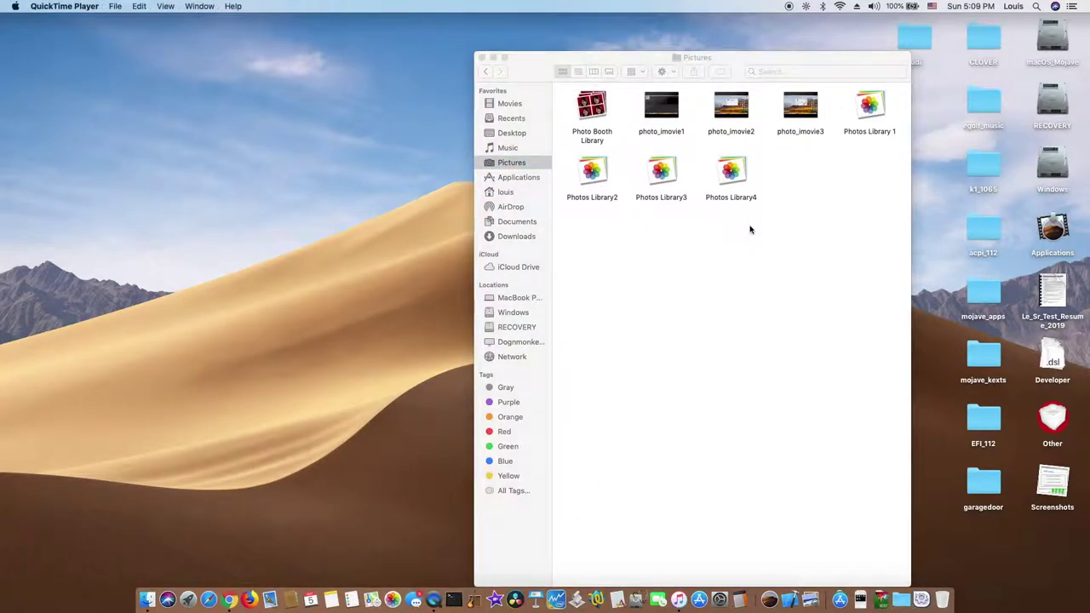
click(739, 202)
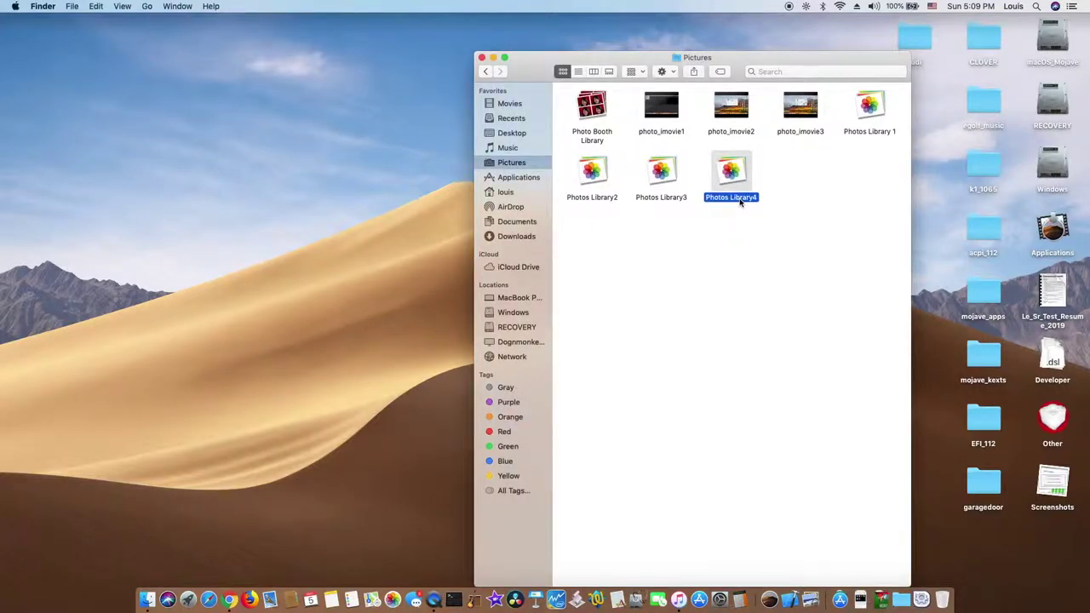
click(739, 199)
key(Right)
key(BackSpace)
key(Return)
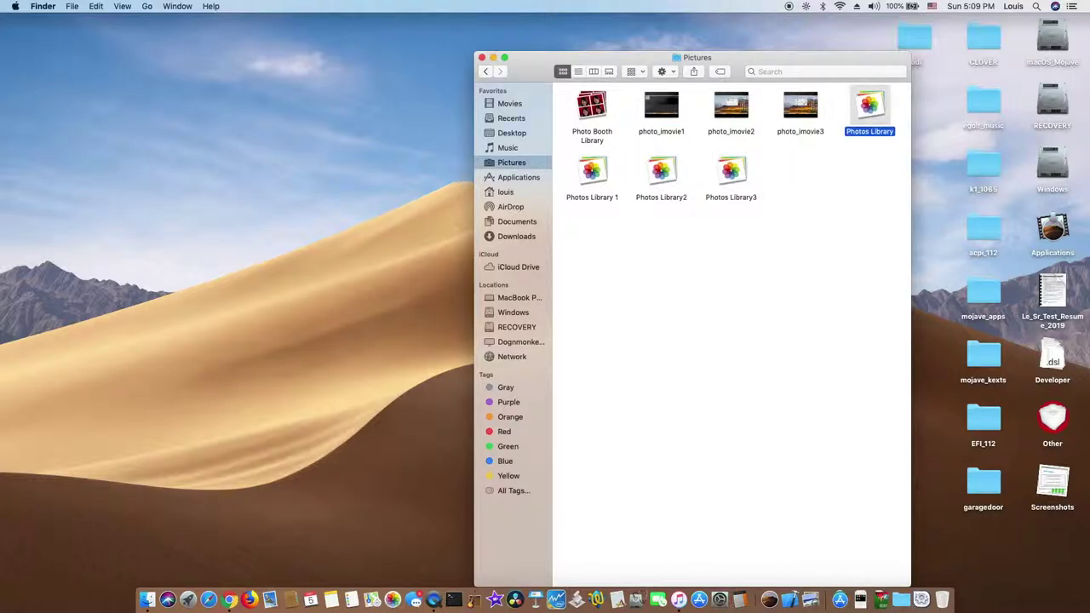
Open the renamed, empty Photos Library in Photos from the Pictures folder
click(389, 587)
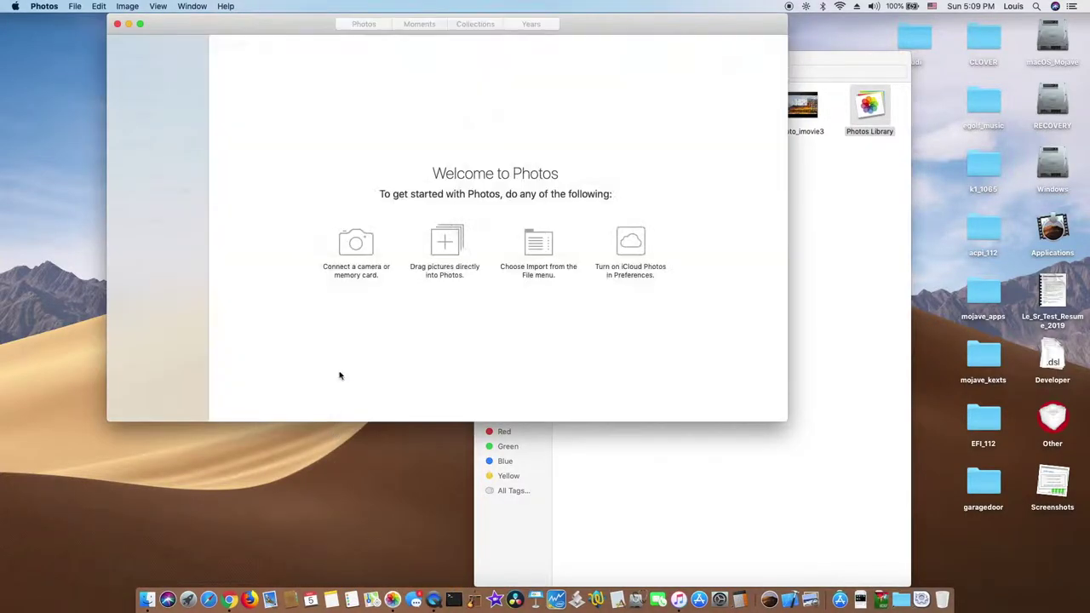
click(136, 56)
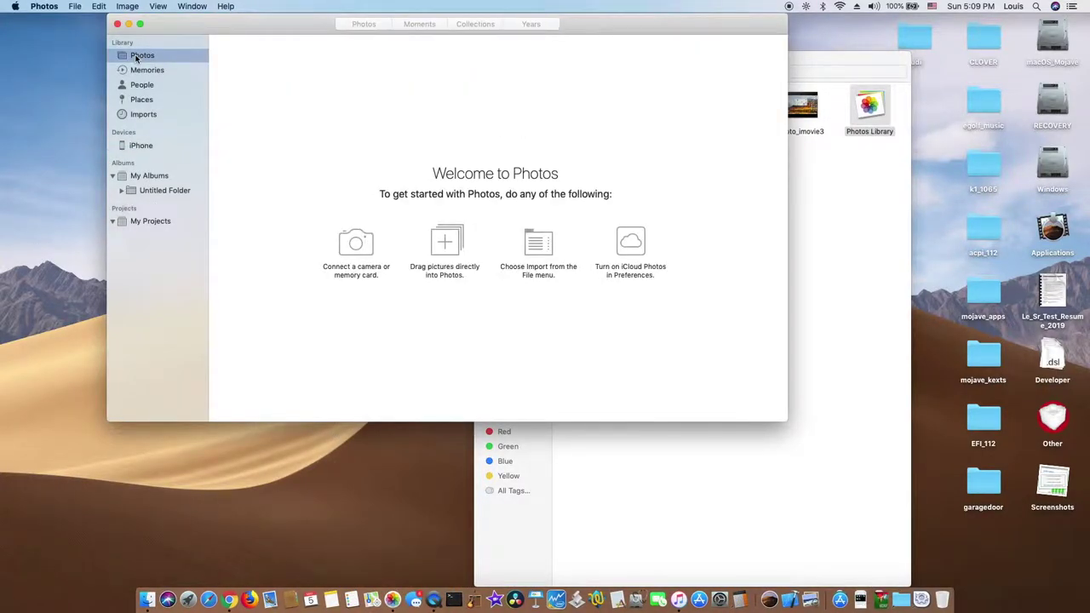
click(845, 215)
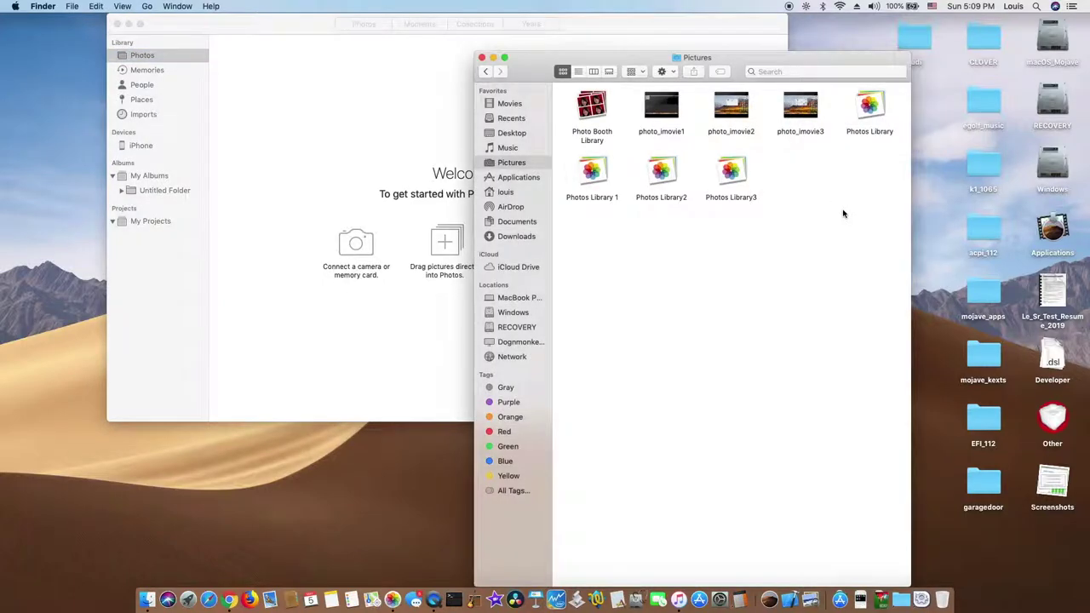
double_click(870, 136)
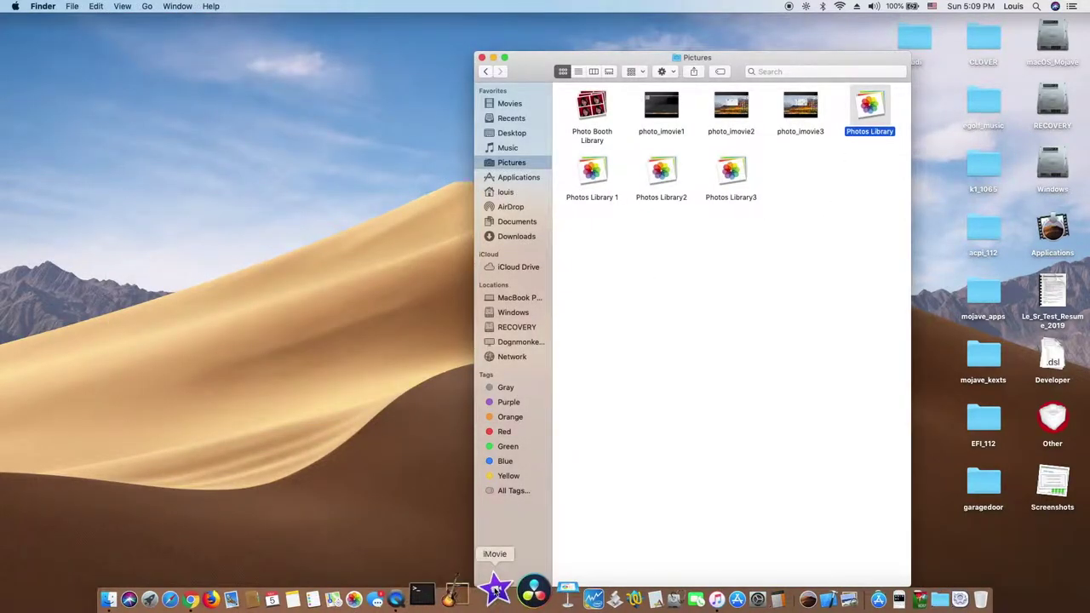
click(496, 590)
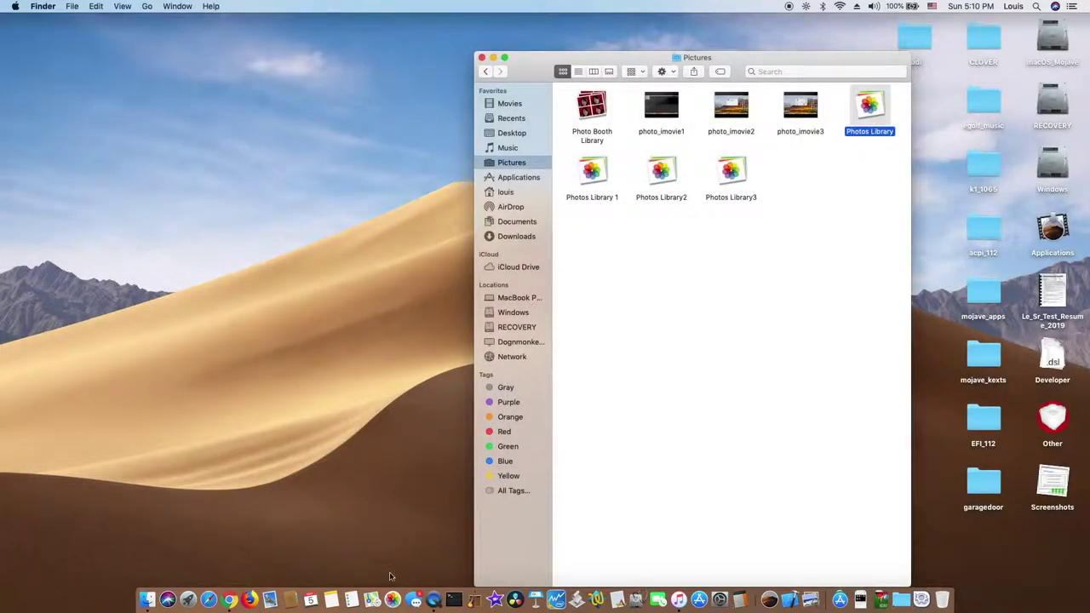
click(393, 594)
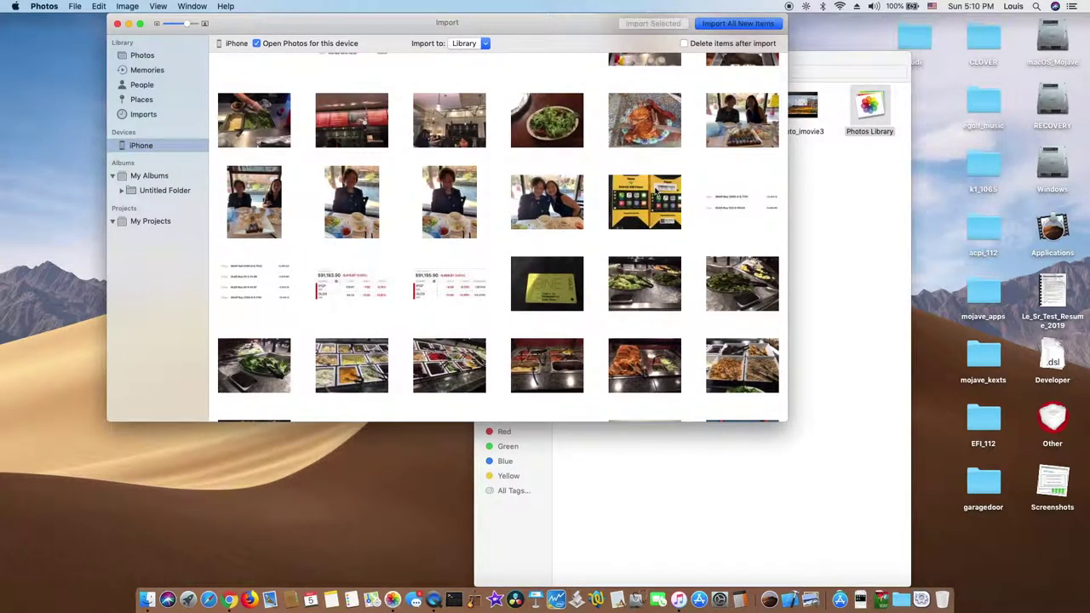
Import the yellow image and the 0:22 video from the iPhone into the library
click(656, 194)
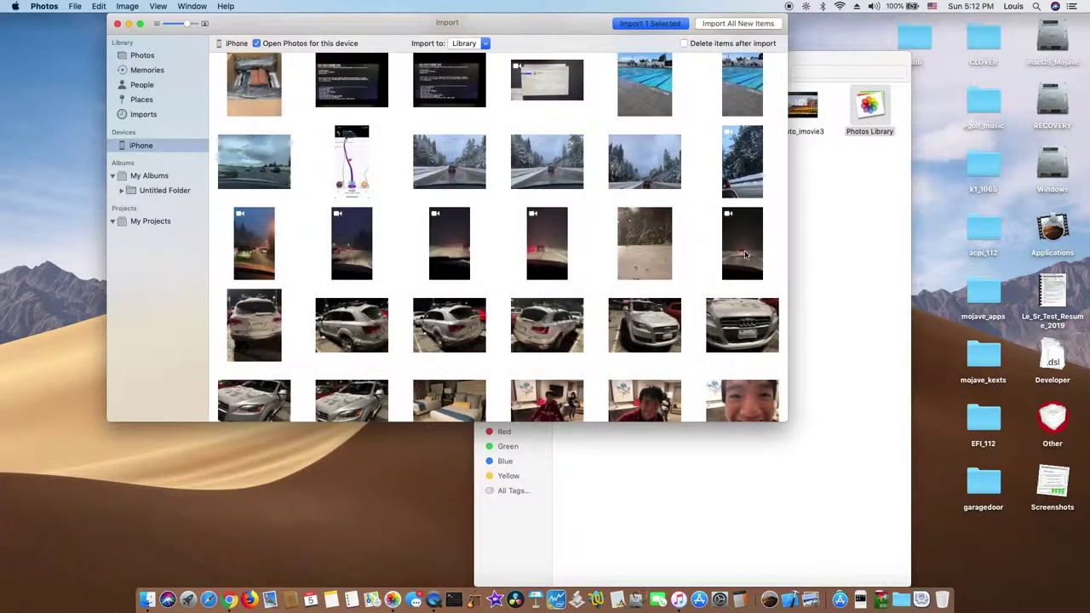
click(745, 253)
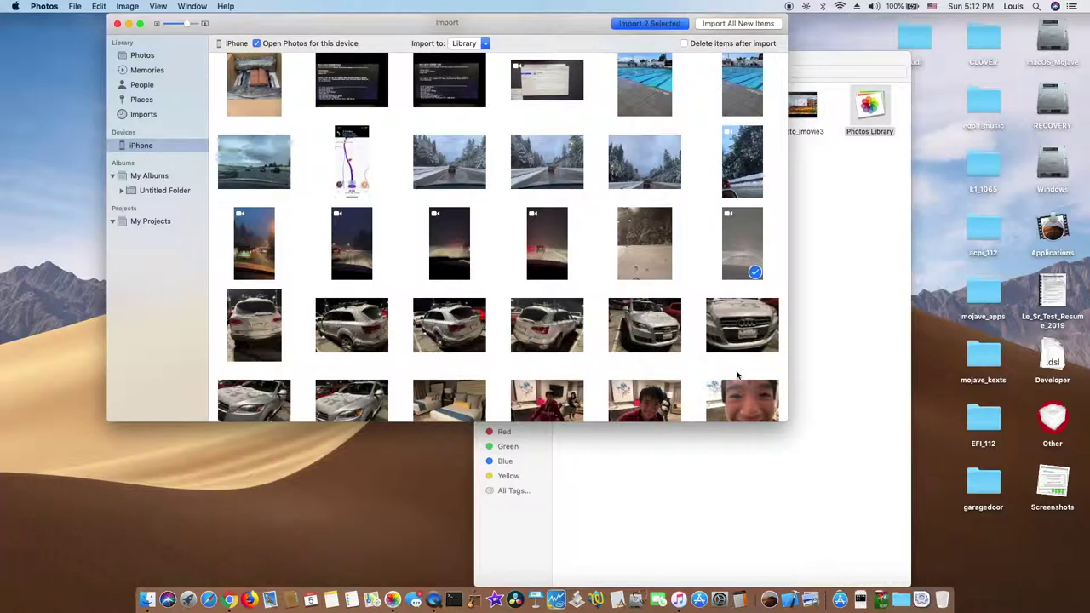
click(648, 24)
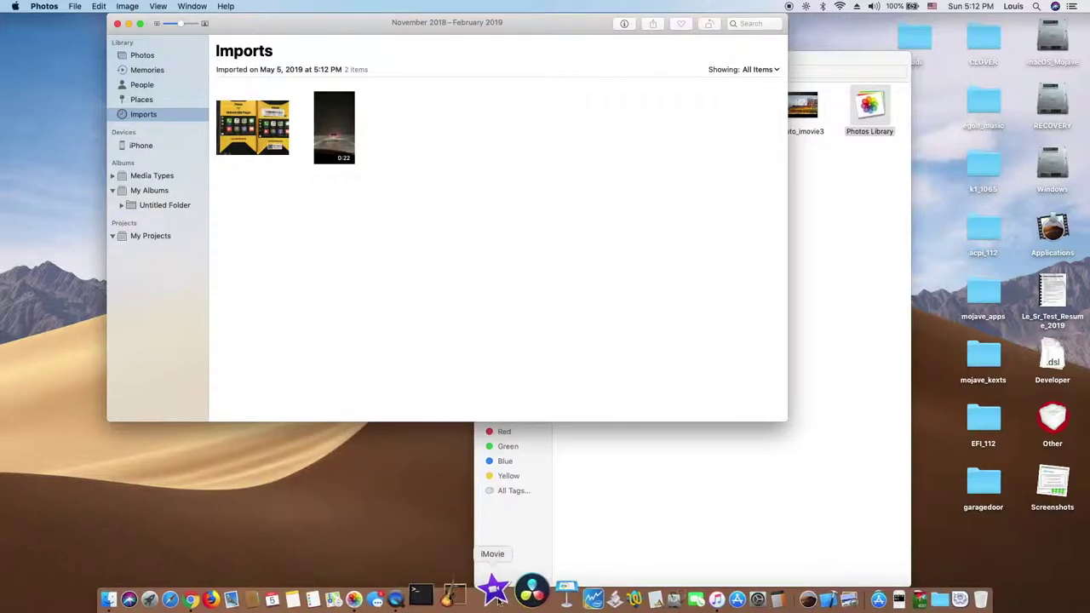
In iMovie, open the Photos 2018–2019 collection showing the imported photo and 22.5 s video
click(494, 596)
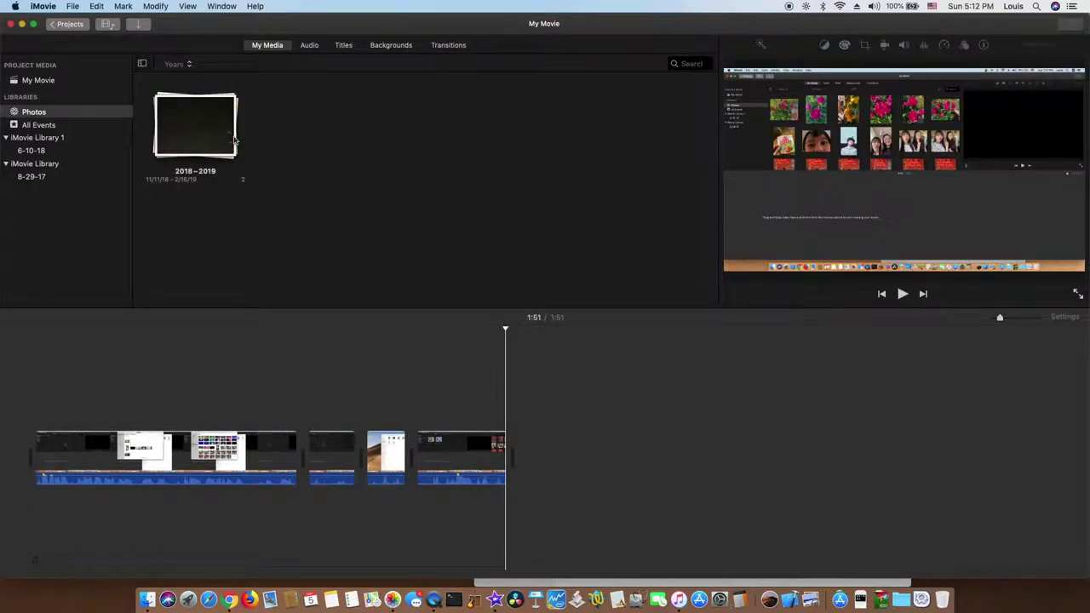
click(210, 138)
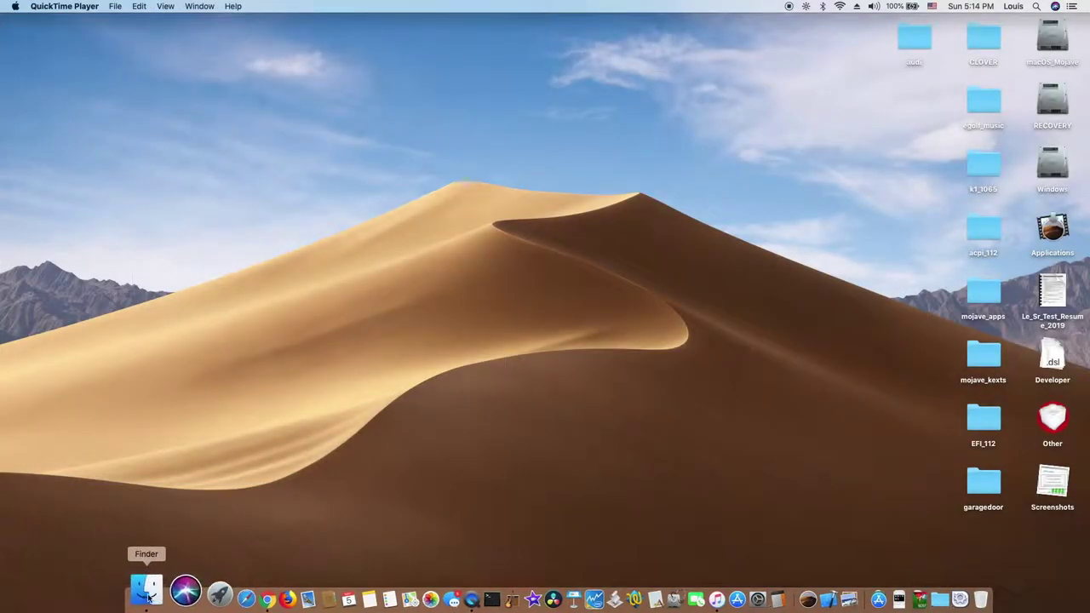
click(135, 591)
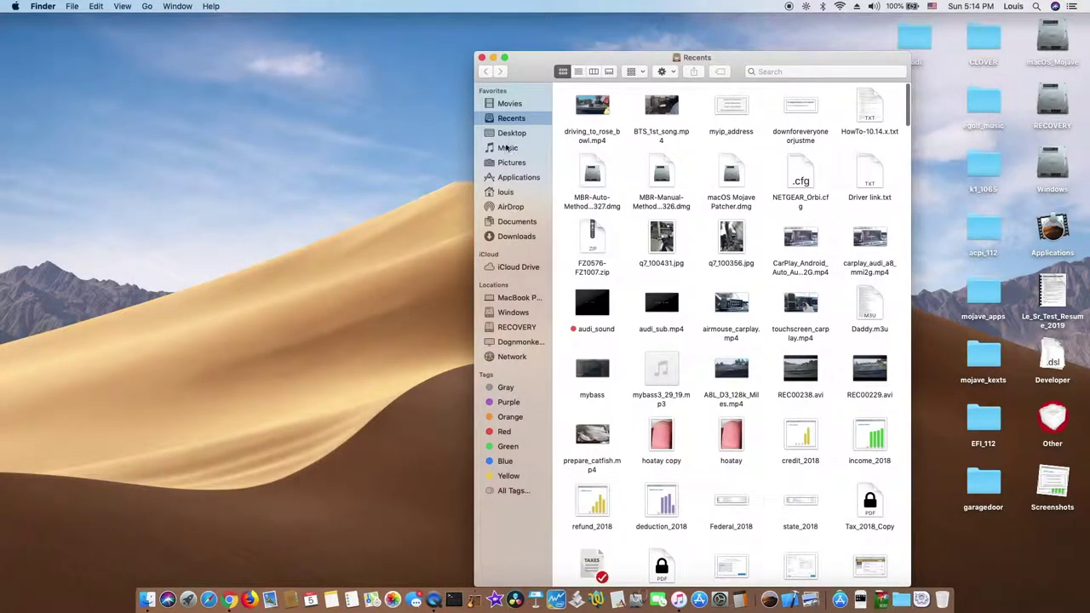
Open Photos Library2 from the Pictures folder to view its 2019 imports, then close Photos
click(511, 163)
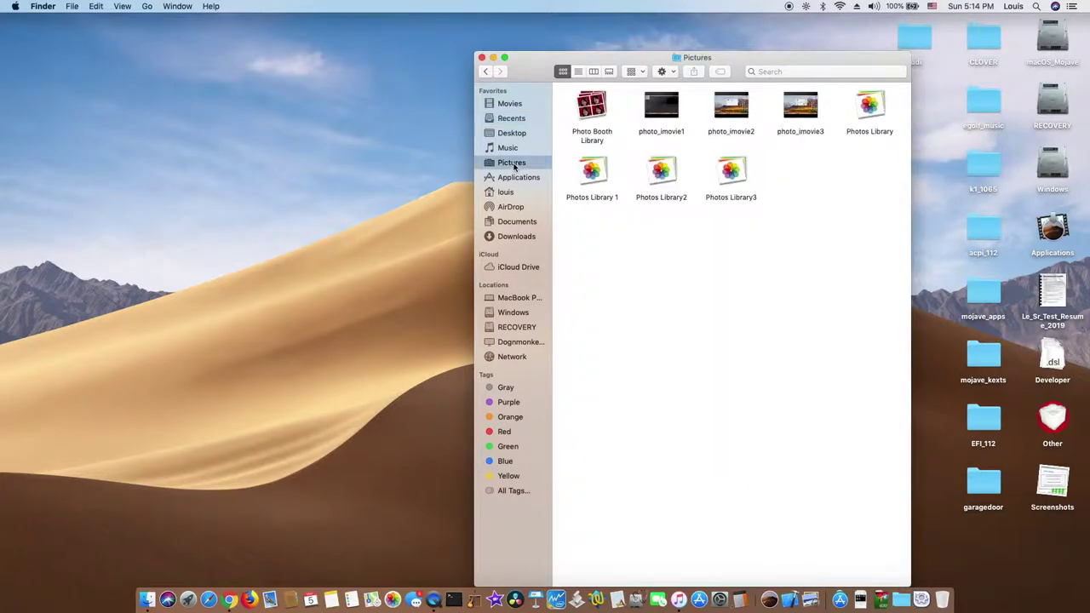
click(663, 176)
double_click(662, 176)
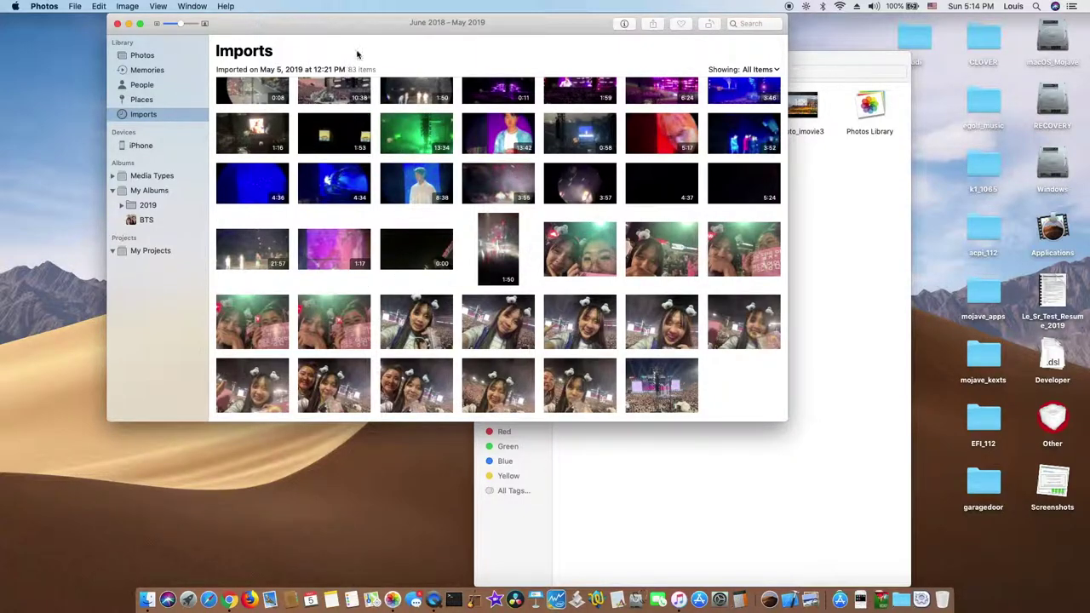
click(117, 24)
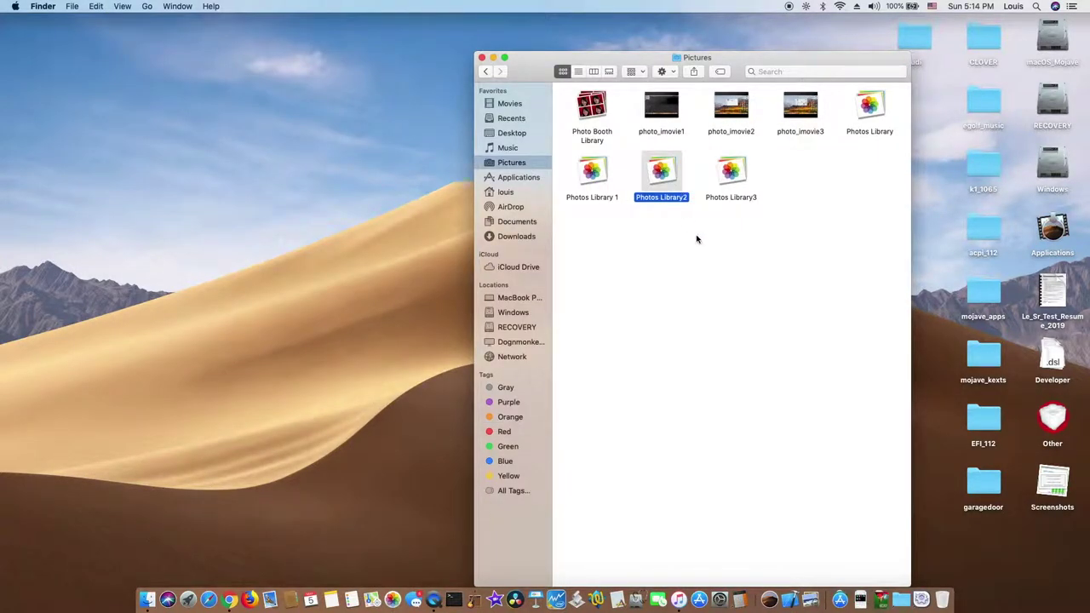
click(497, 594)
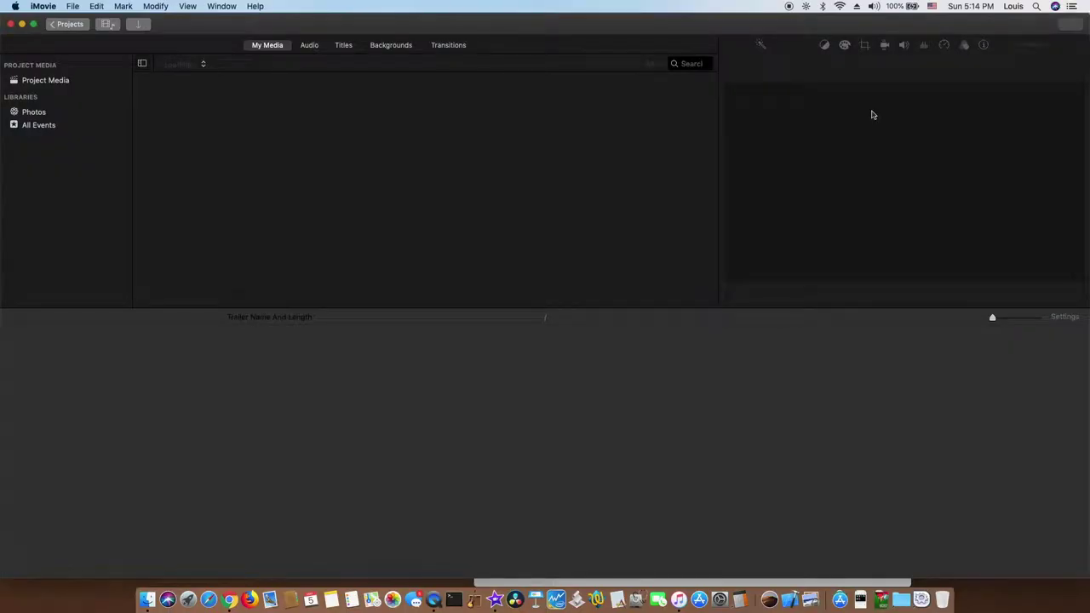
click(31, 116)
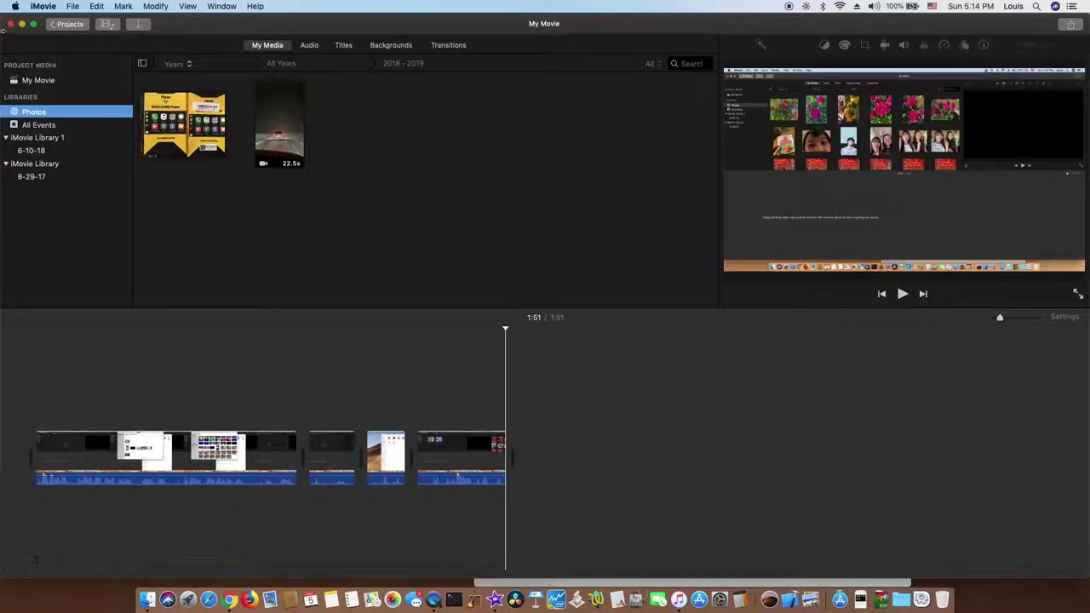
click(43, 7)
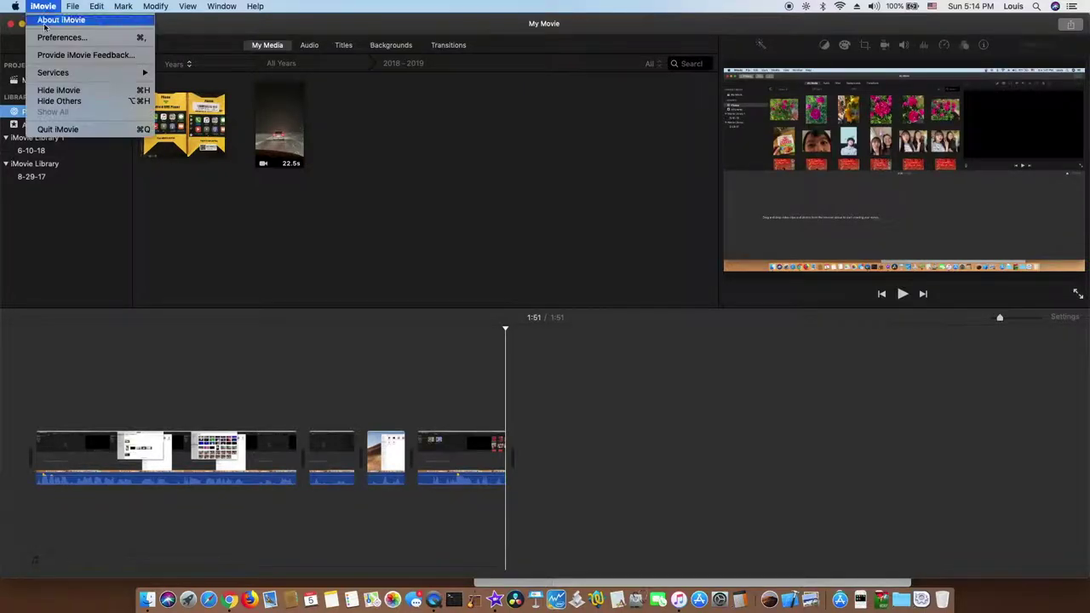
click(52, 129)
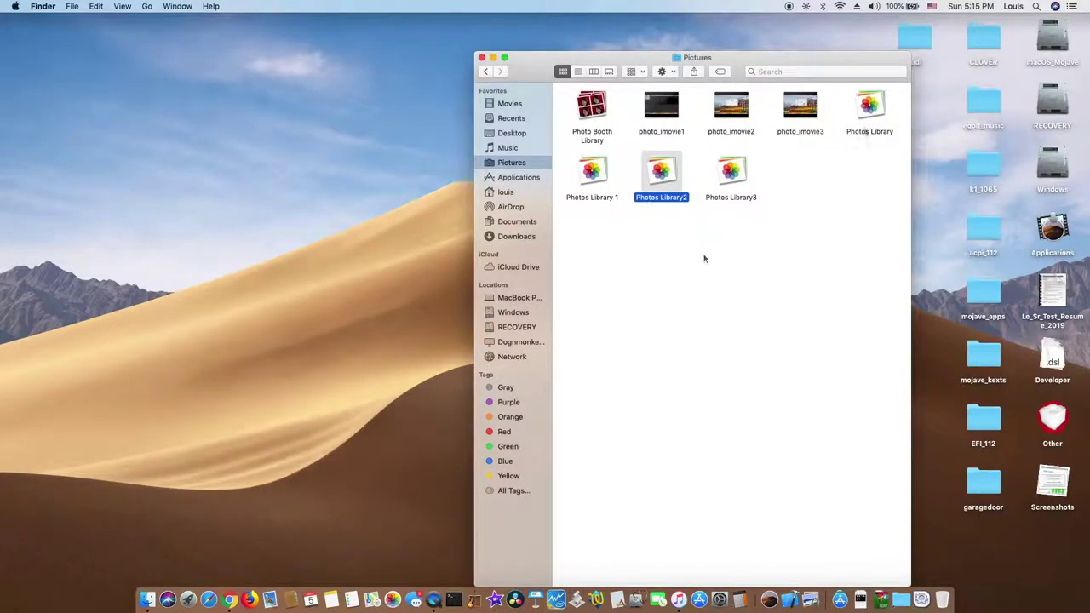
Rename the current Photos Library to Photos Library4
click(866, 133)
click(864, 132)
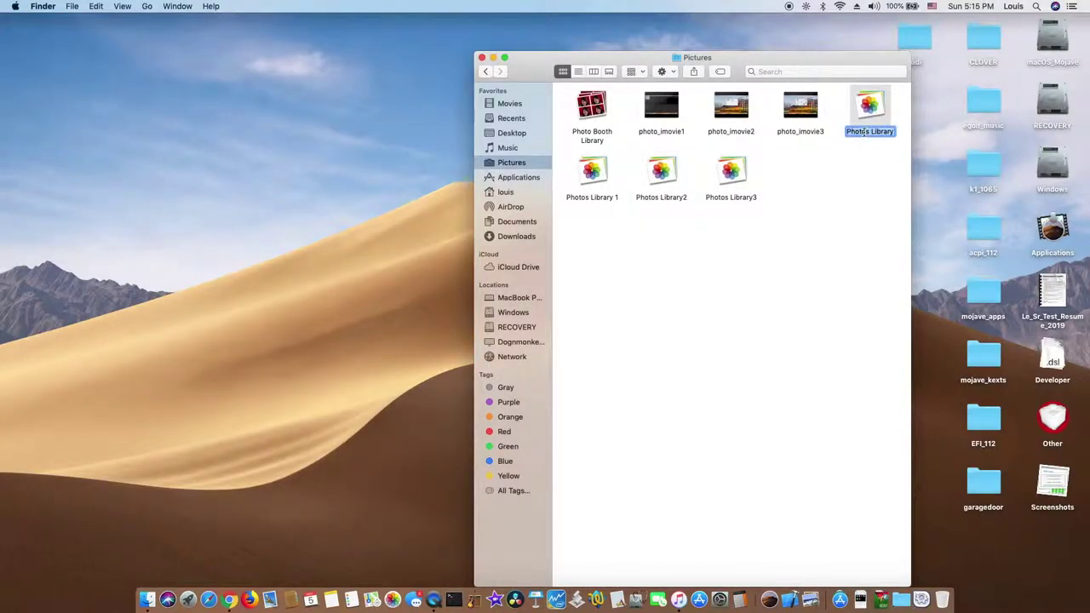
key(Right)
text(4)
key(Return)
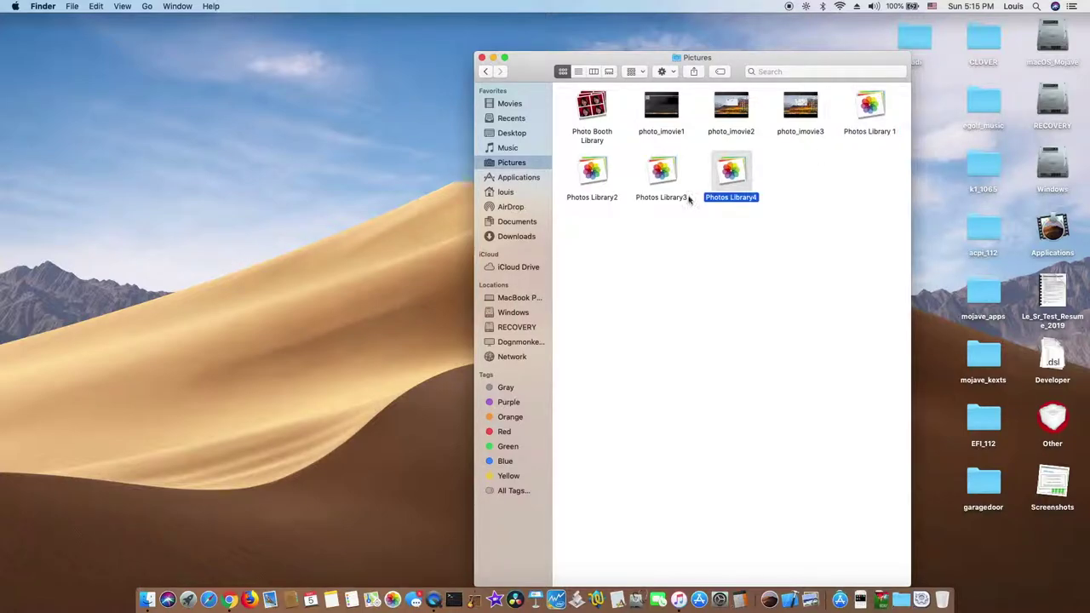
Rename Photos Library2 to Photos Library and relaunch iMovie
click(588, 199)
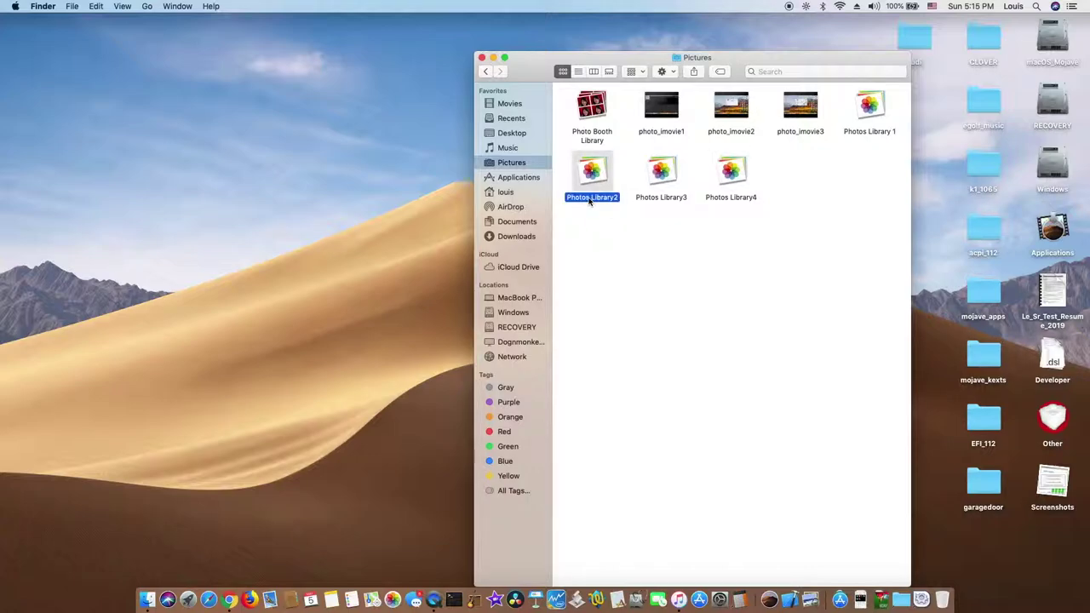
click(588, 199)
key(Right)
key(BackSpace)
key(Return)
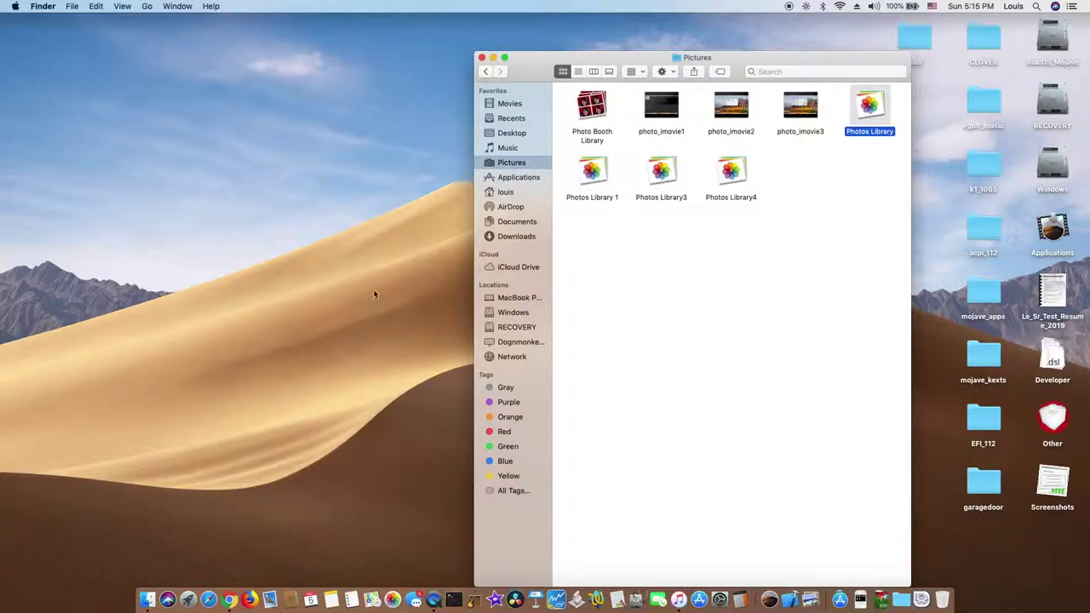
click(494, 591)
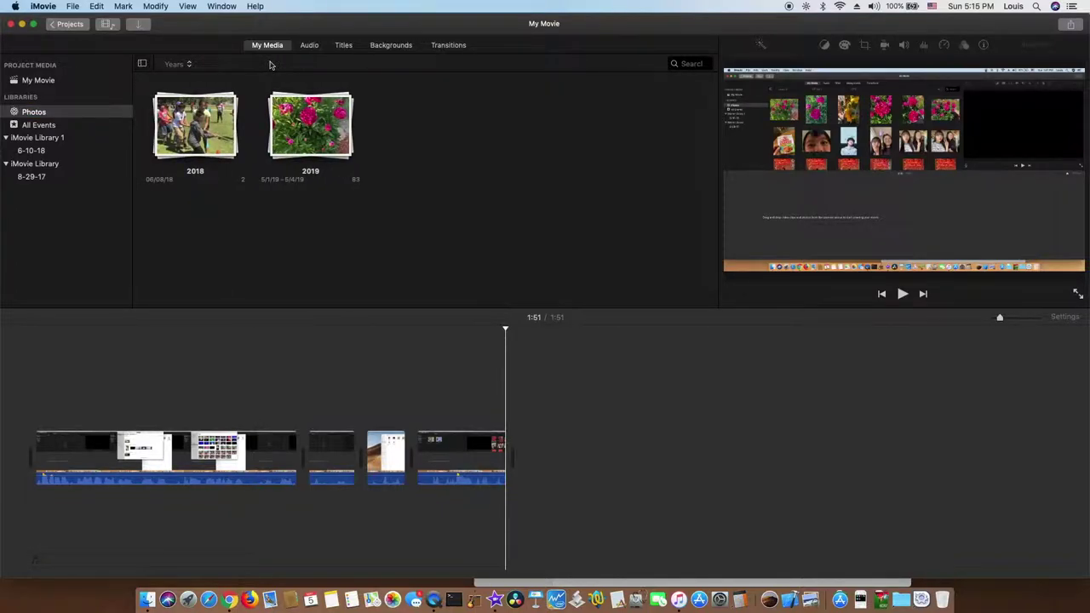
click(313, 139)
double_click(313, 139)
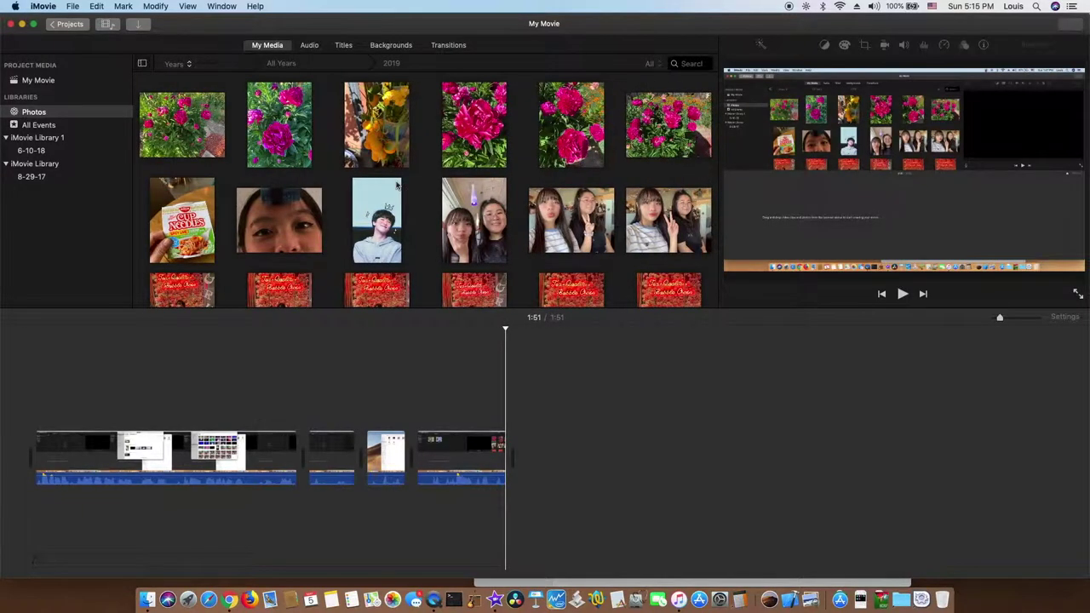
click(42, 6)
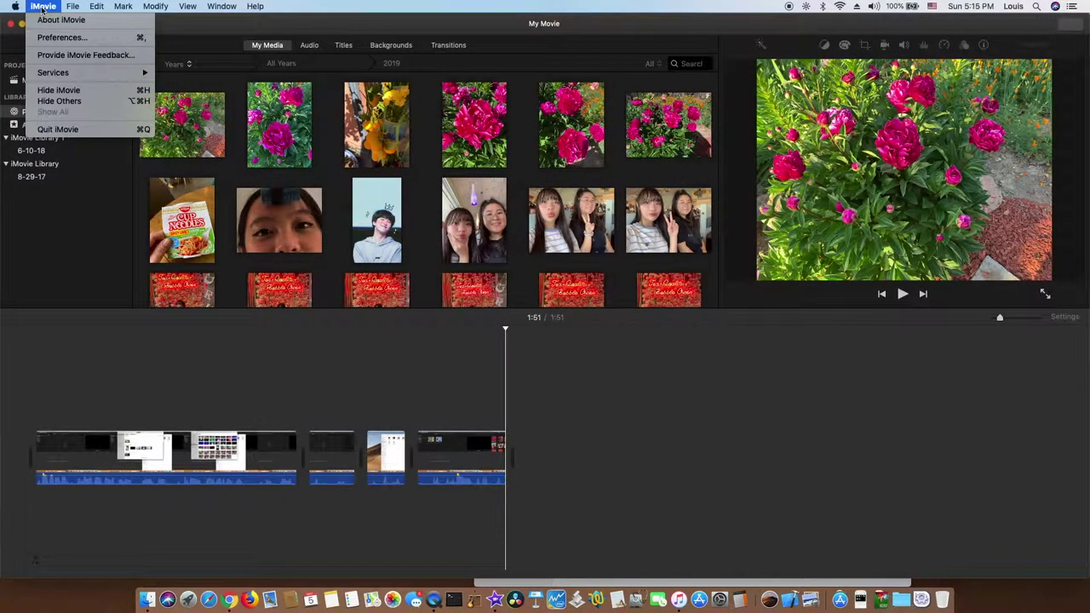
click(58, 130)
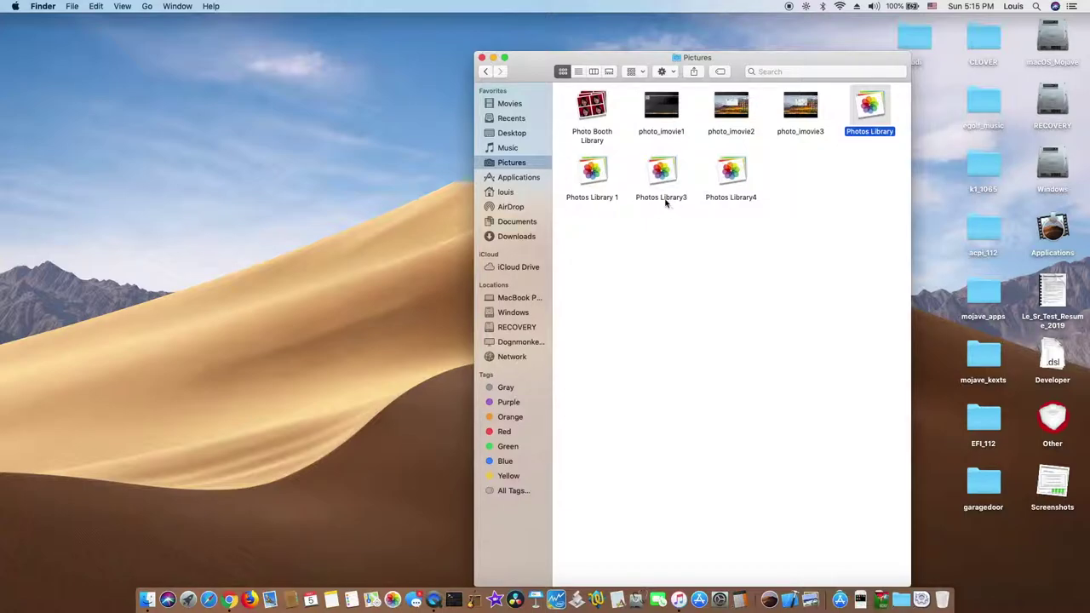
click(666, 202)
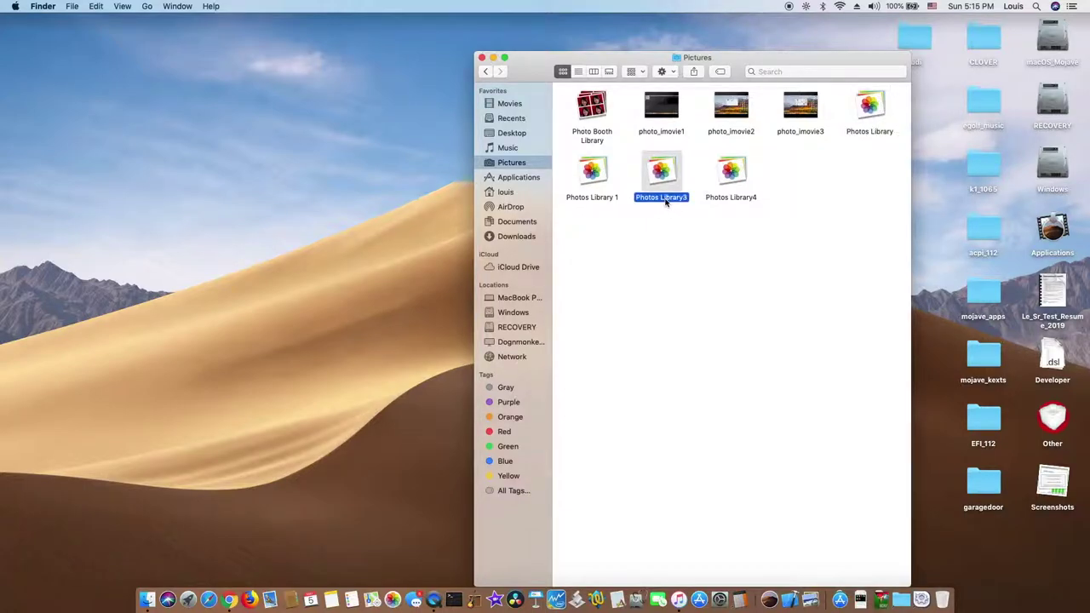
double_click(666, 201)
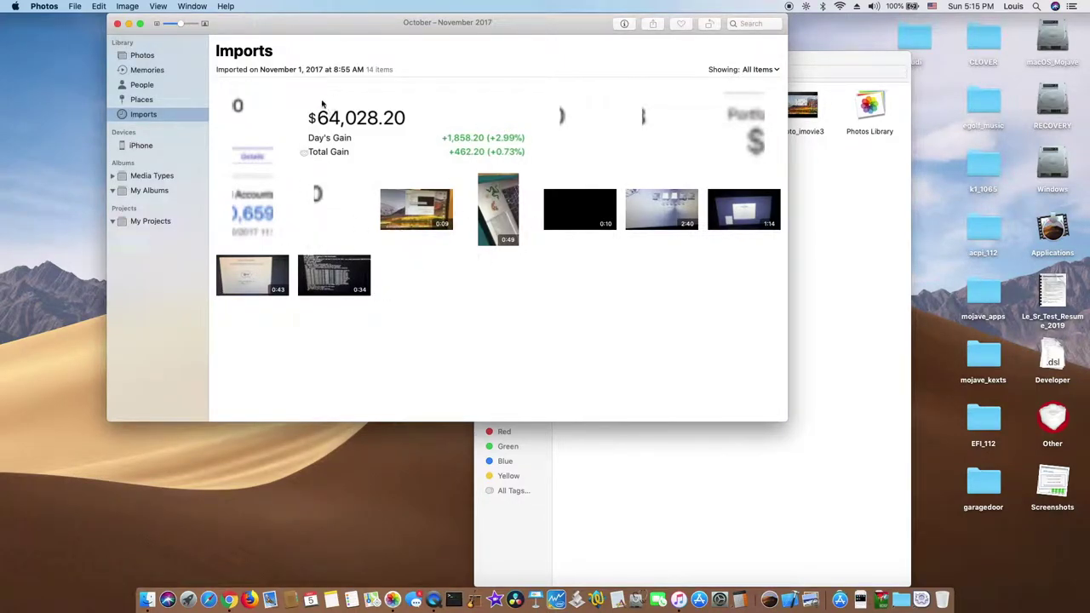
click(117, 26)
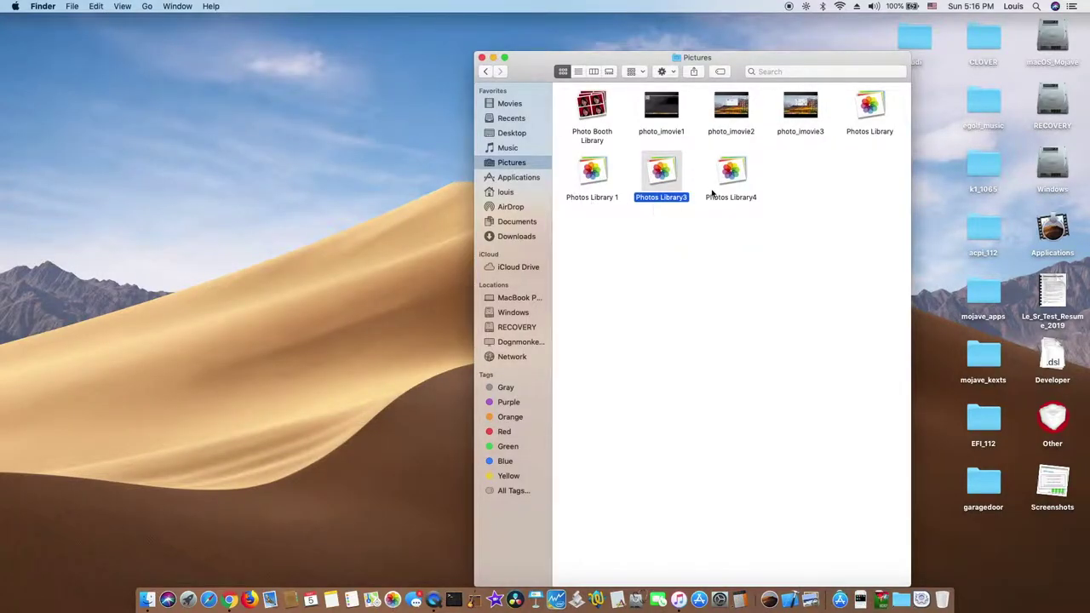
Rename the current Photos Library in Finder to Photos Library2019
click(874, 133)
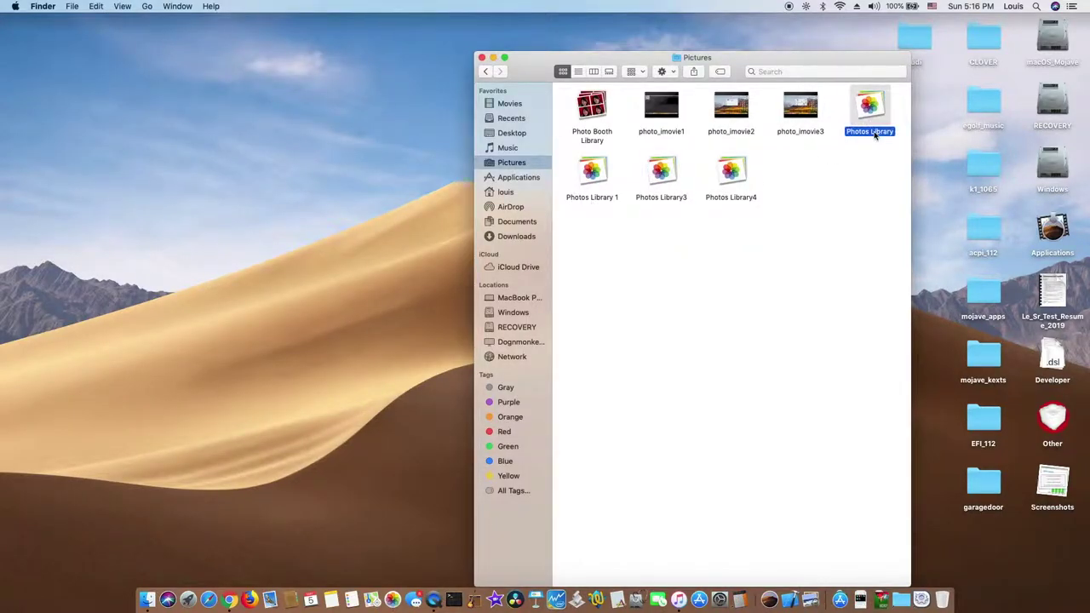
click(875, 133)
key(Right)
text(2019)
key(Return)
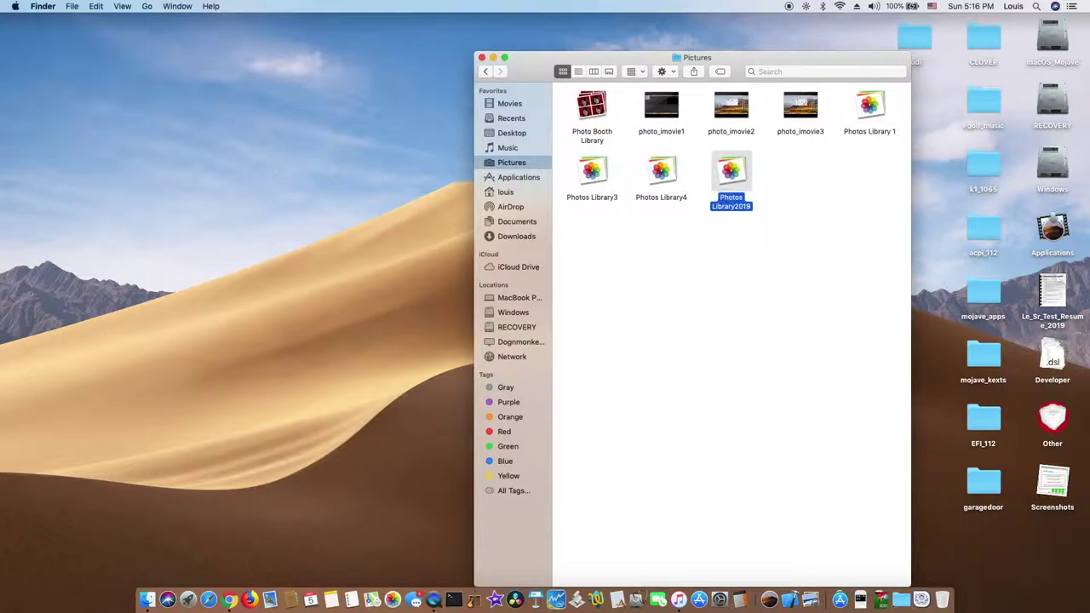
Rename Photos Library3 to Photos Library
click(595, 197)
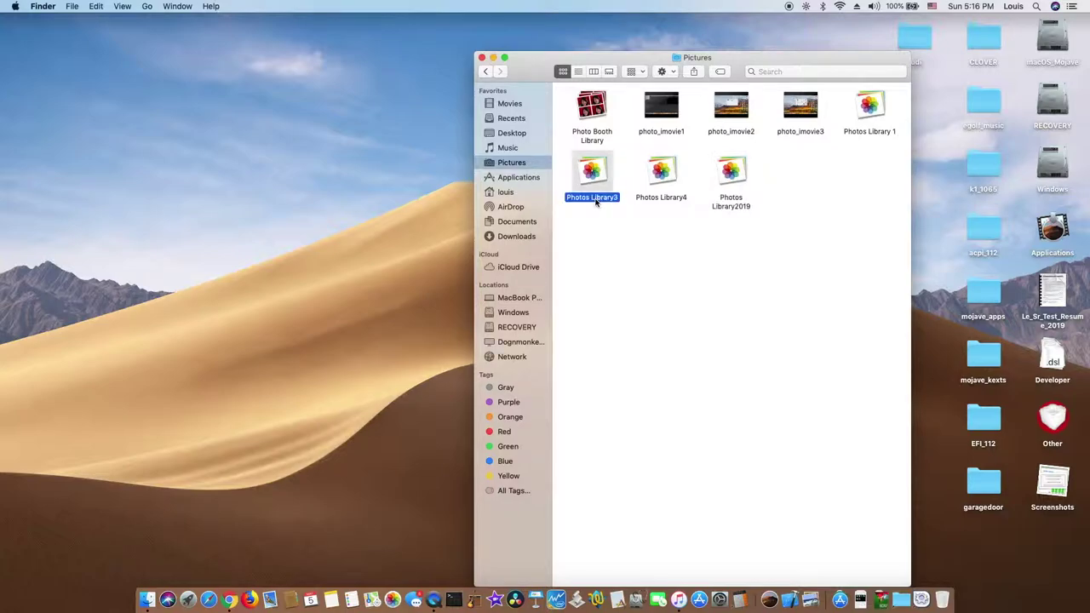
click(595, 198)
key(Right)
key(BackSpace)
key(BackSpace)
text(y)
key(Return)
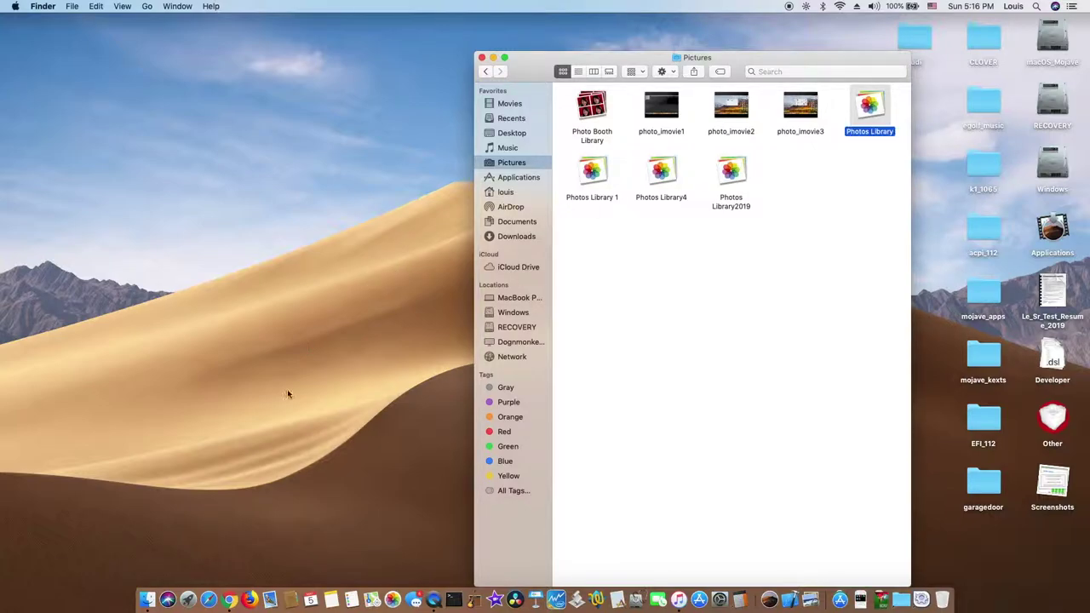
click(497, 590)
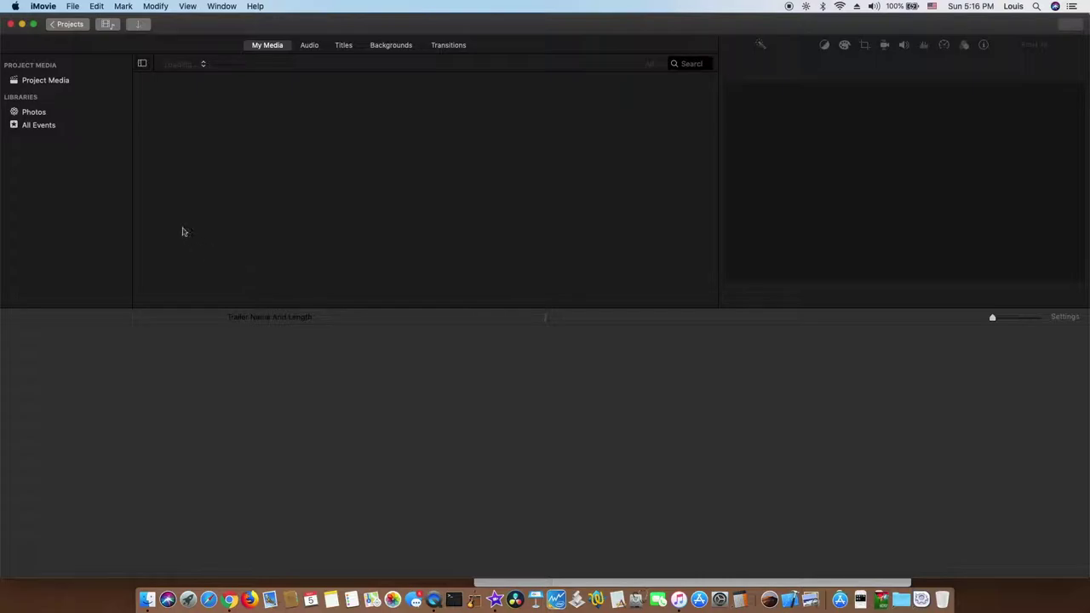
click(29, 116)
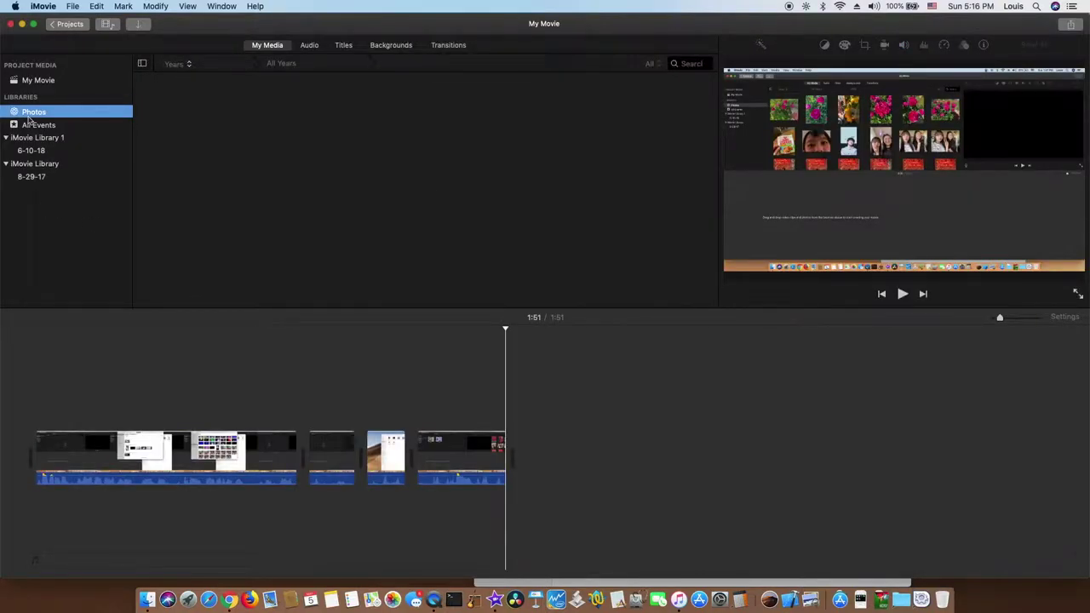
click(278, 68)
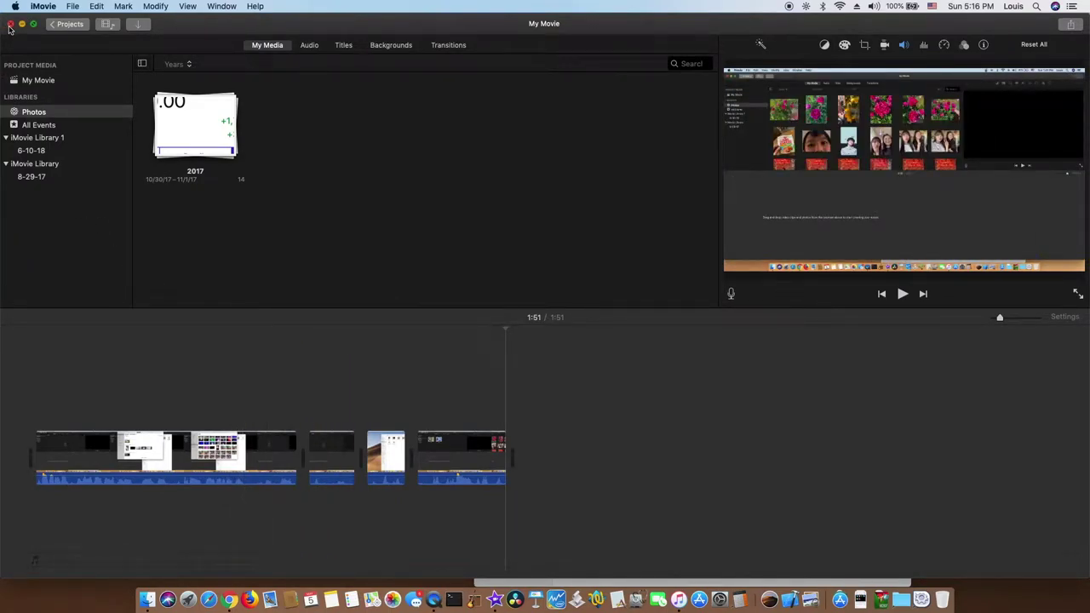
click(34, 7)
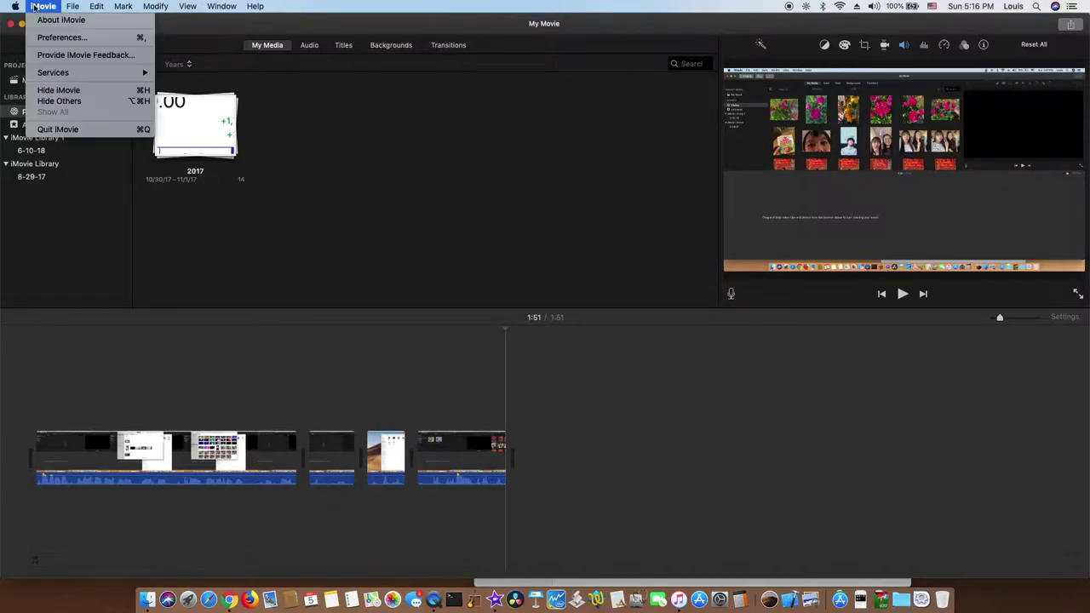
click(57, 129)
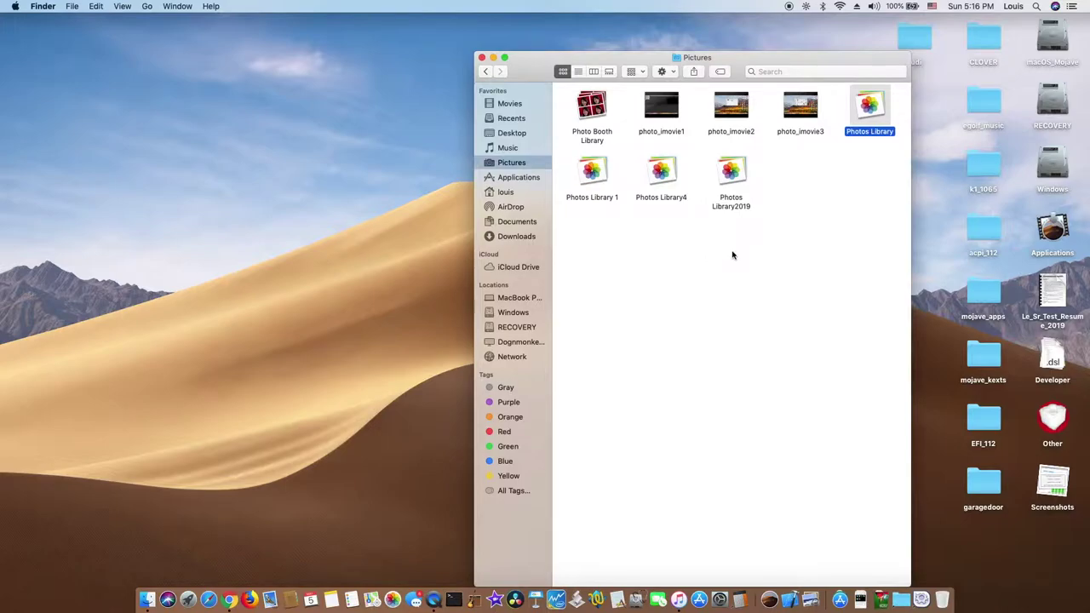
Rename Photos Library in Finder to Photos Library2017
click(877, 132)
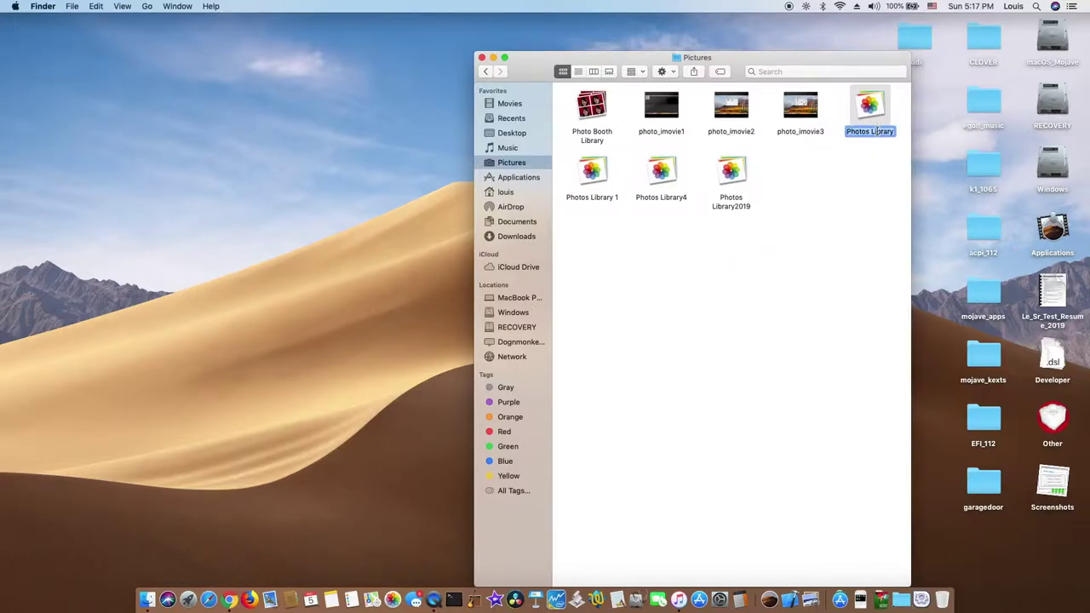
key(Right)
text(2017)
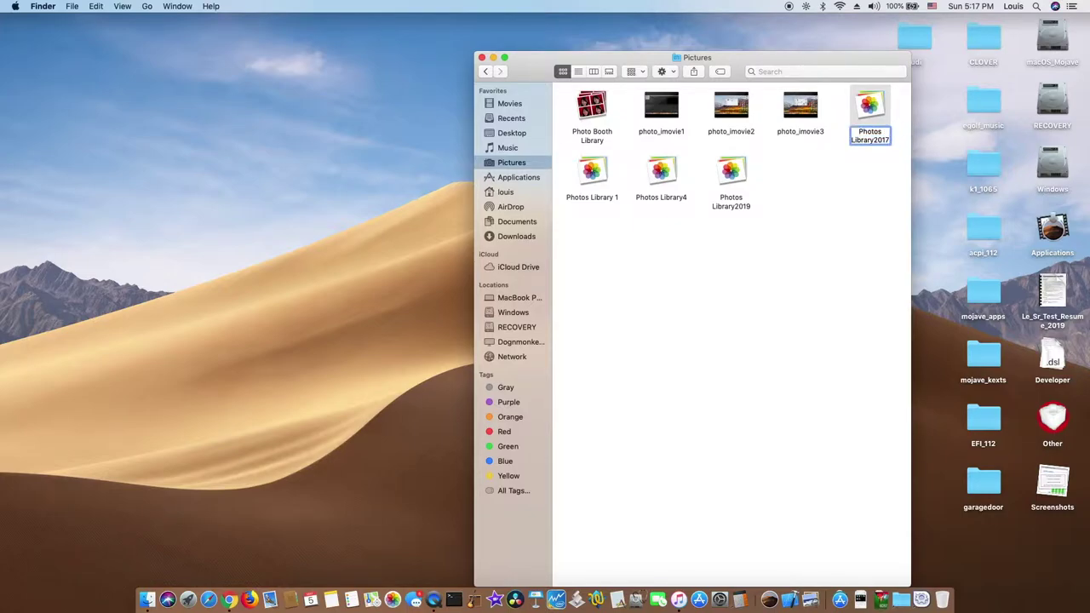
key(Return)
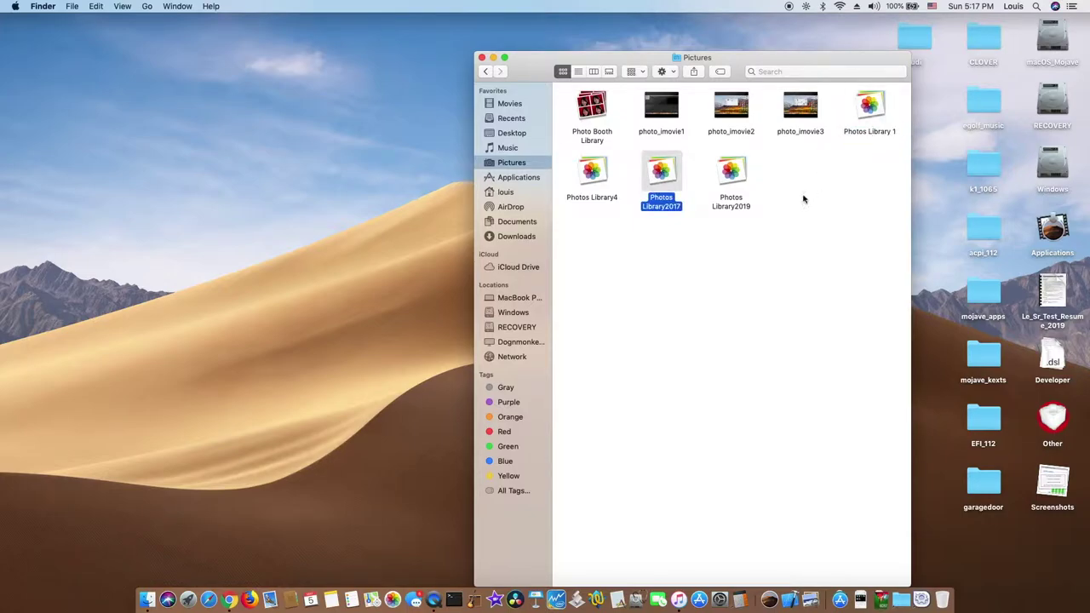
Rename Photos Library2019 back to Photos Library and relaunch iMovie from the Dock
click(733, 207)
click(732, 206)
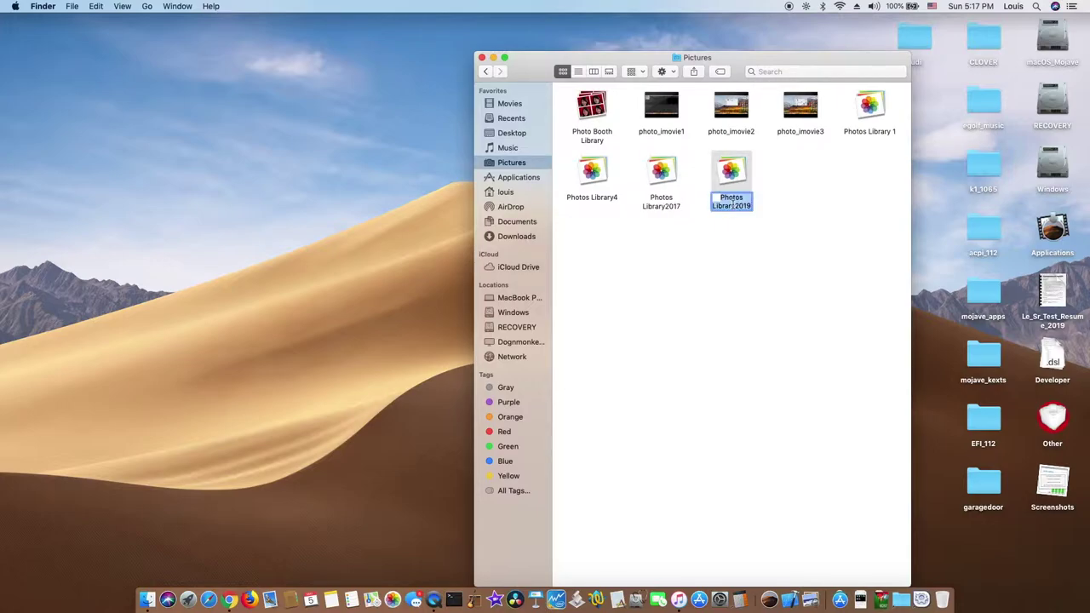
key(Right)
key(BackSpace)
key(BackSpace)
key(BackSpace)
key(BackSpace)
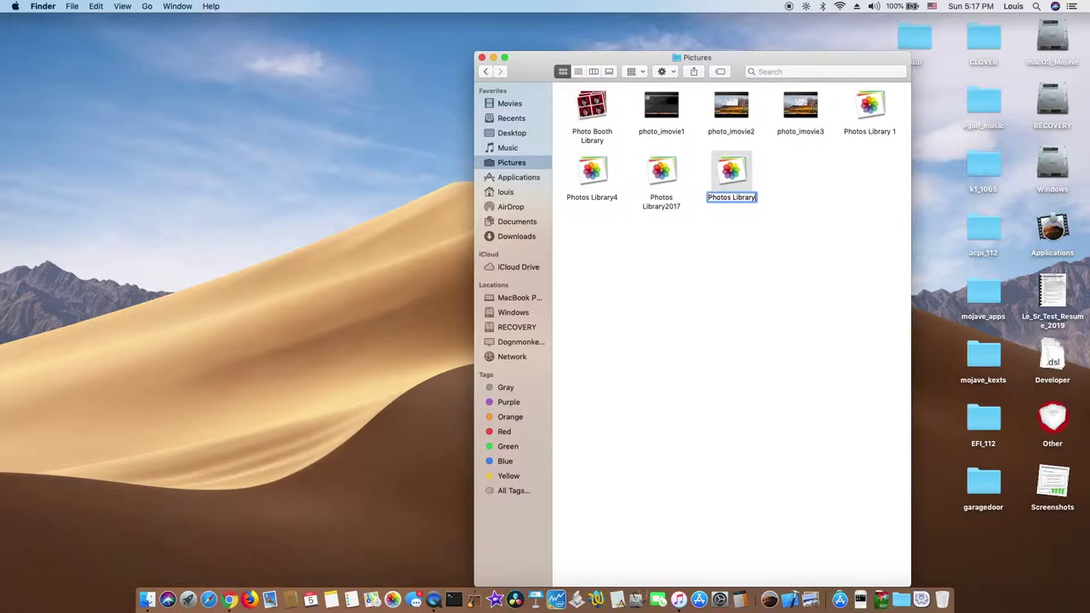
key(Return)
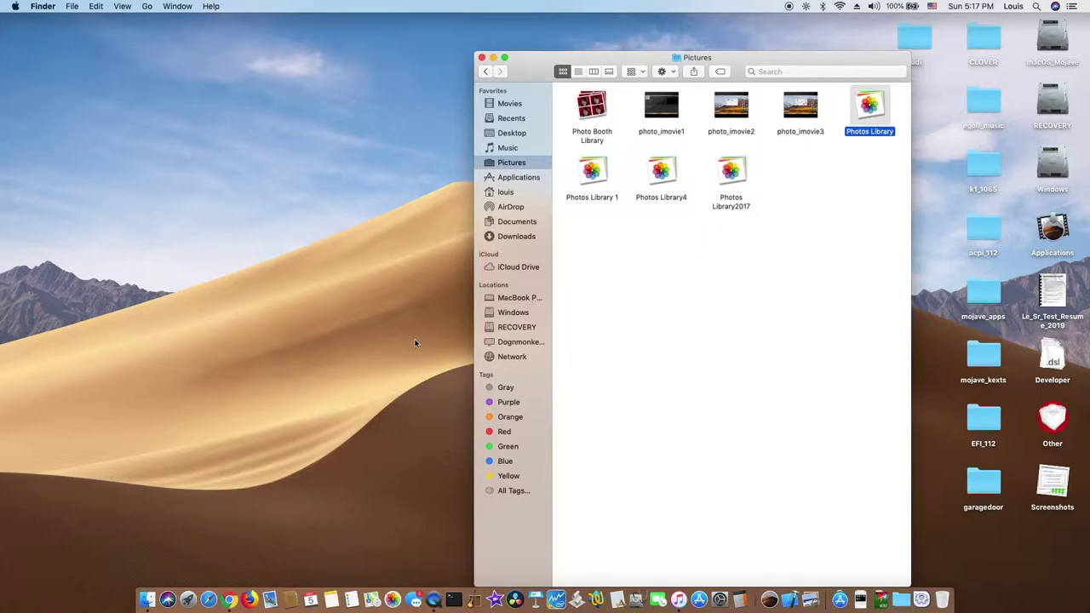
click(475, 598)
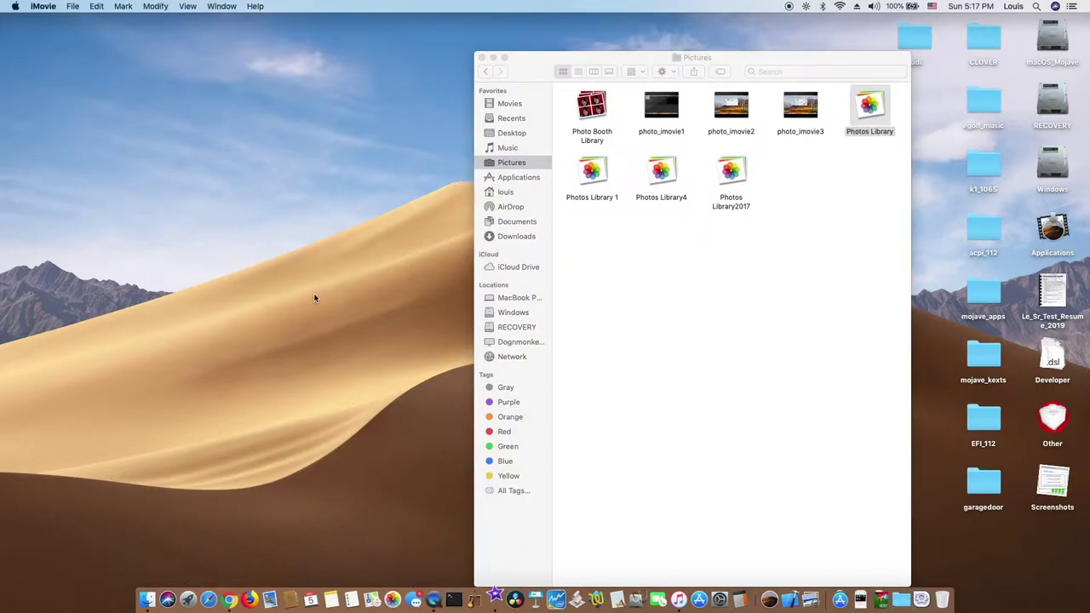